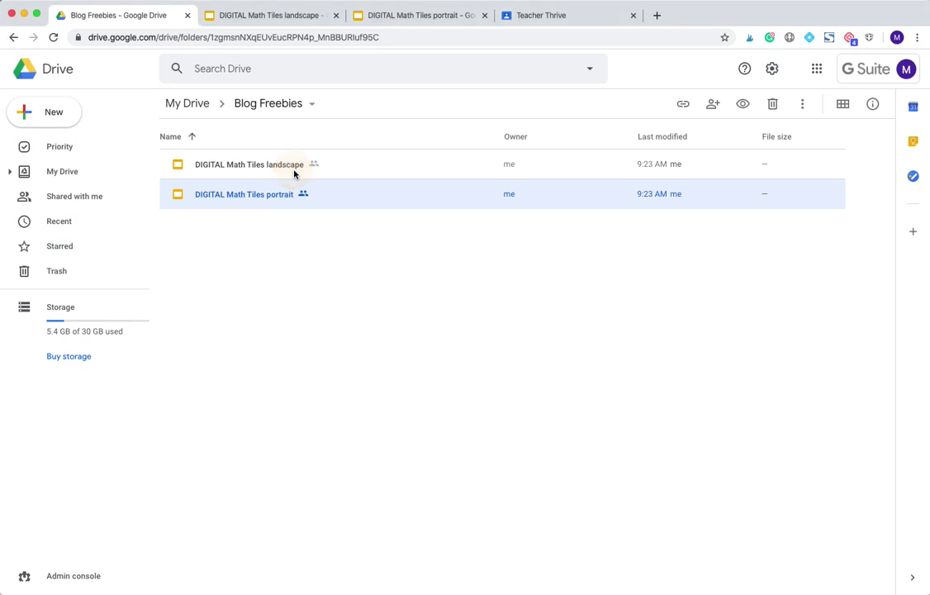
# Compare the landscape and portrait versions of the DIGITAL Math Tiles files and presentations
pyautogui.click(369, 166)
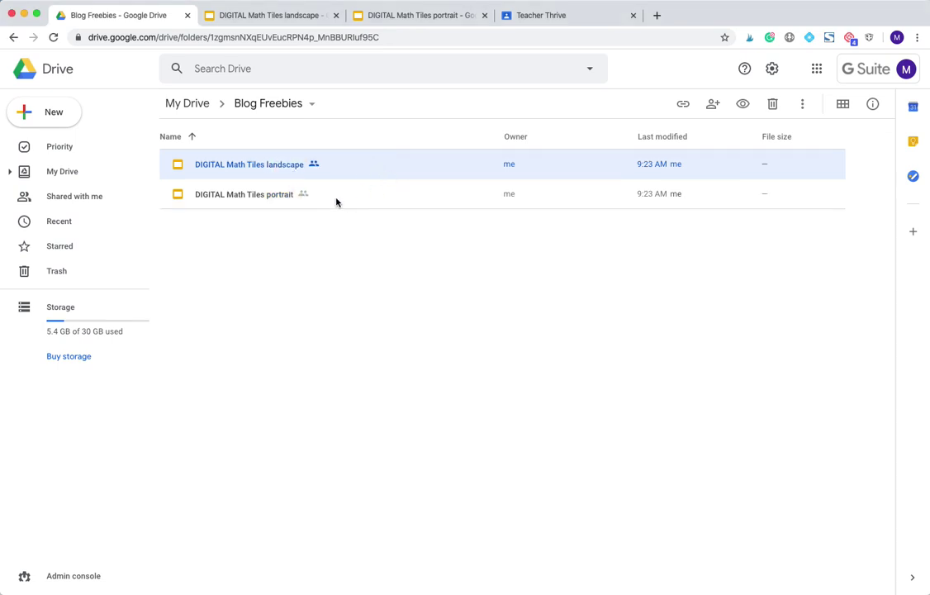
pyautogui.click(351, 198)
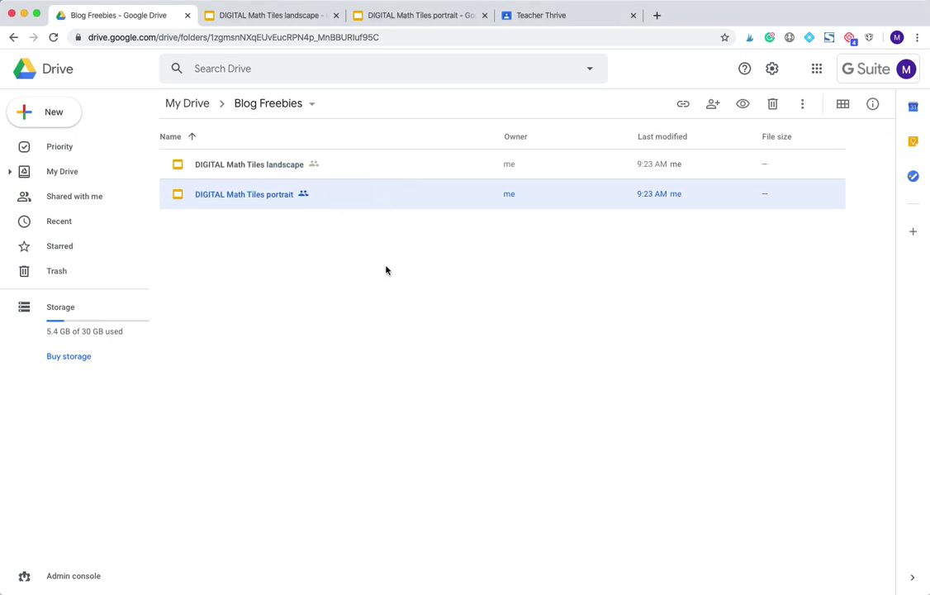
pyautogui.click(290, 16)
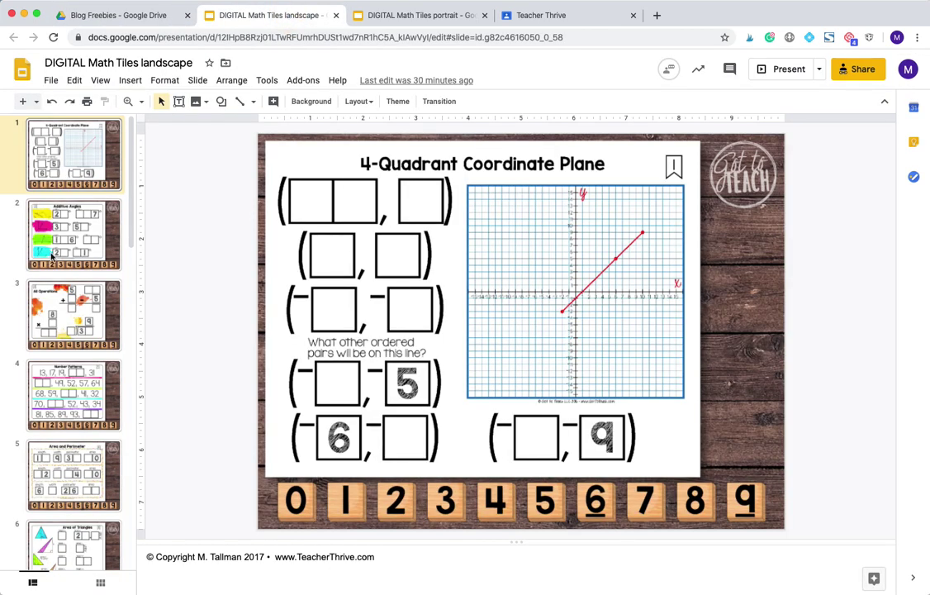
pyautogui.click(417, 16)
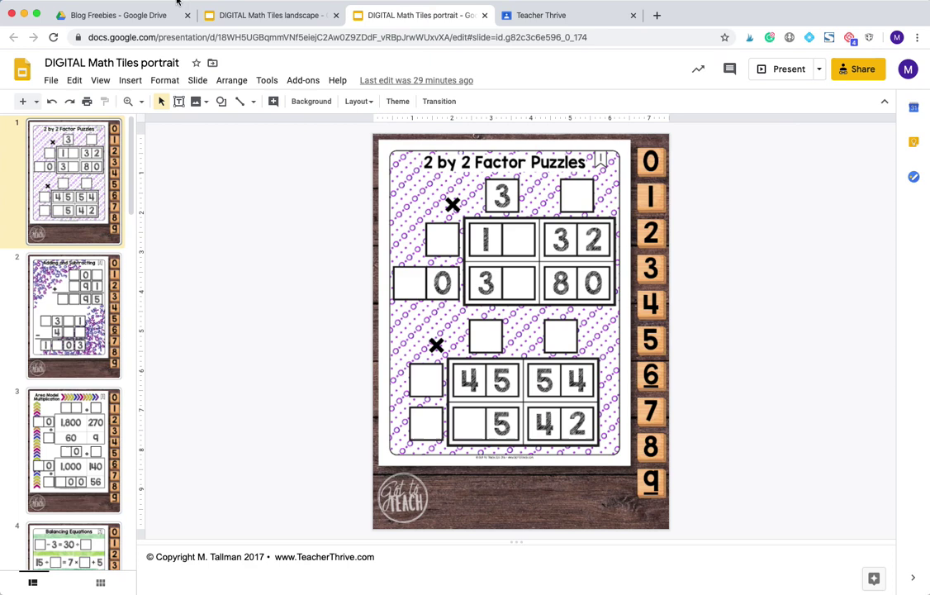
pyautogui.click(256, 16)
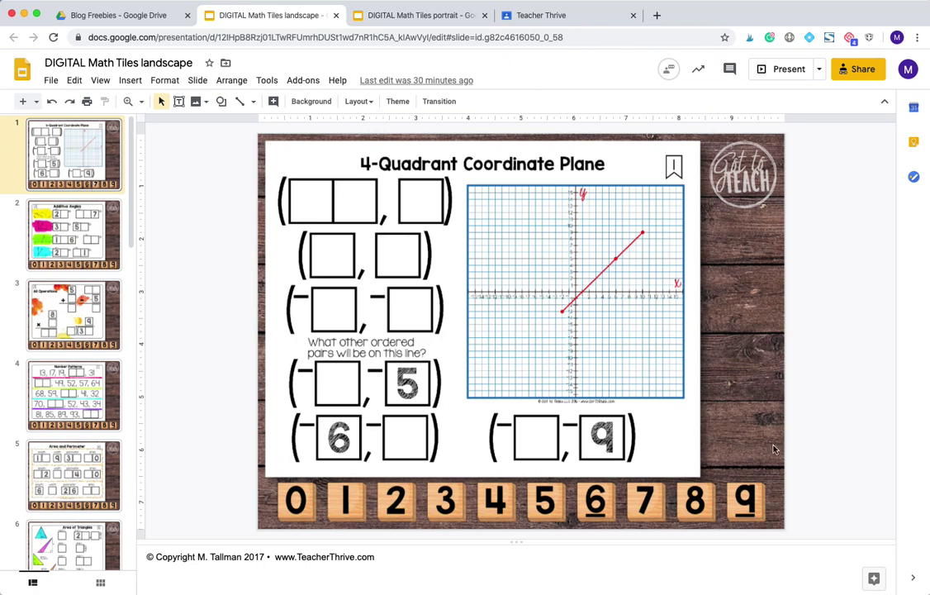
pyautogui.click(389, 16)
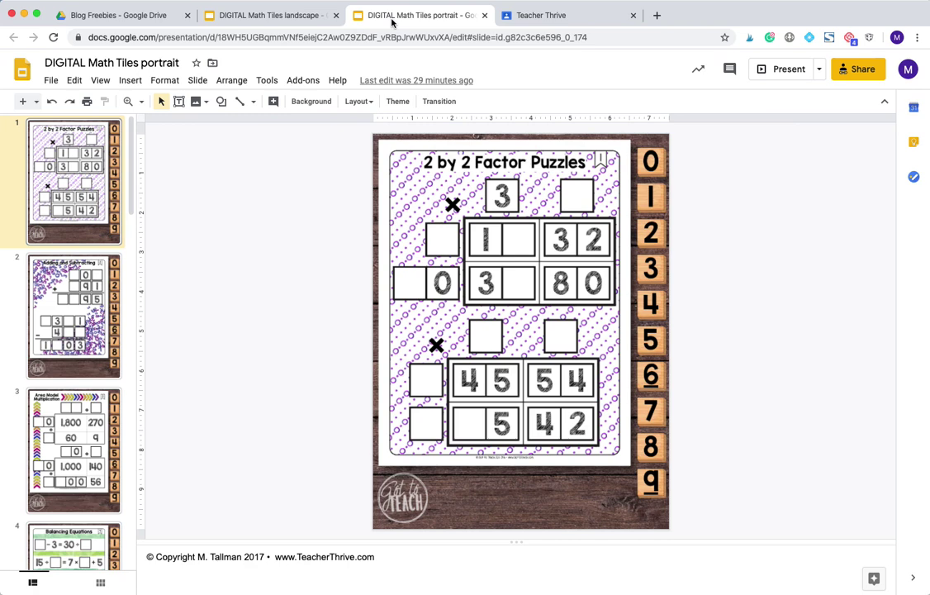
pyautogui.click(246, 11)
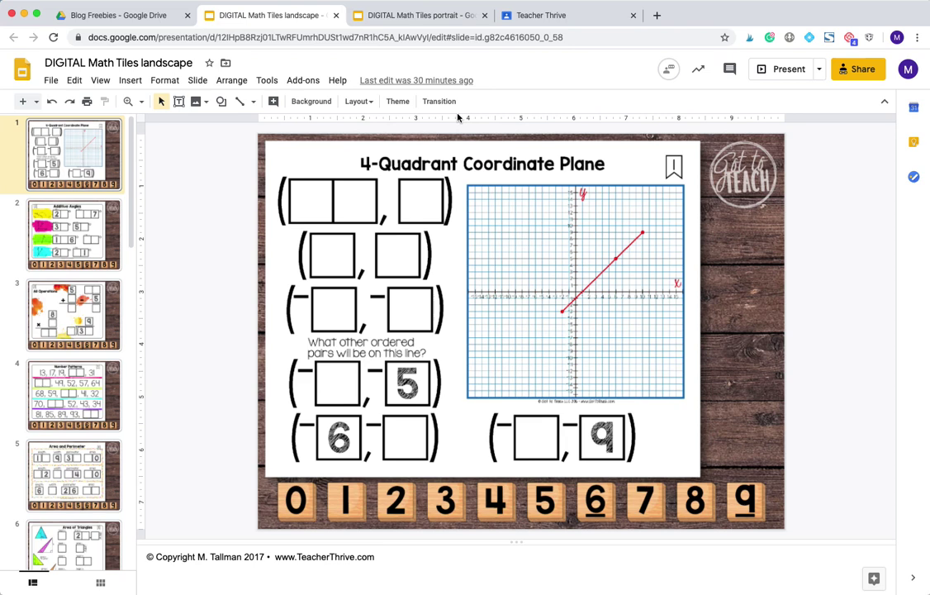
pyautogui.click(423, 17)
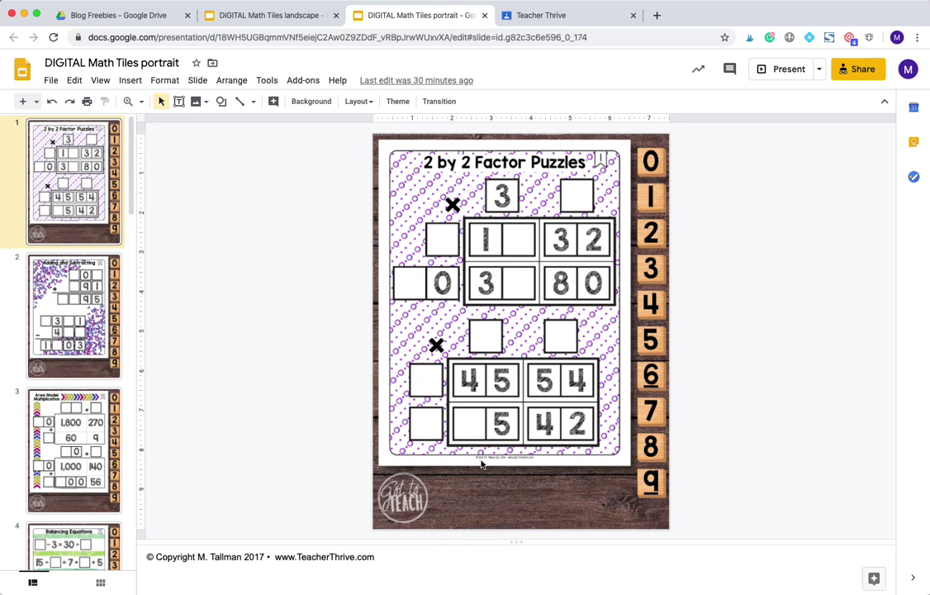
pyautogui.click(261, 17)
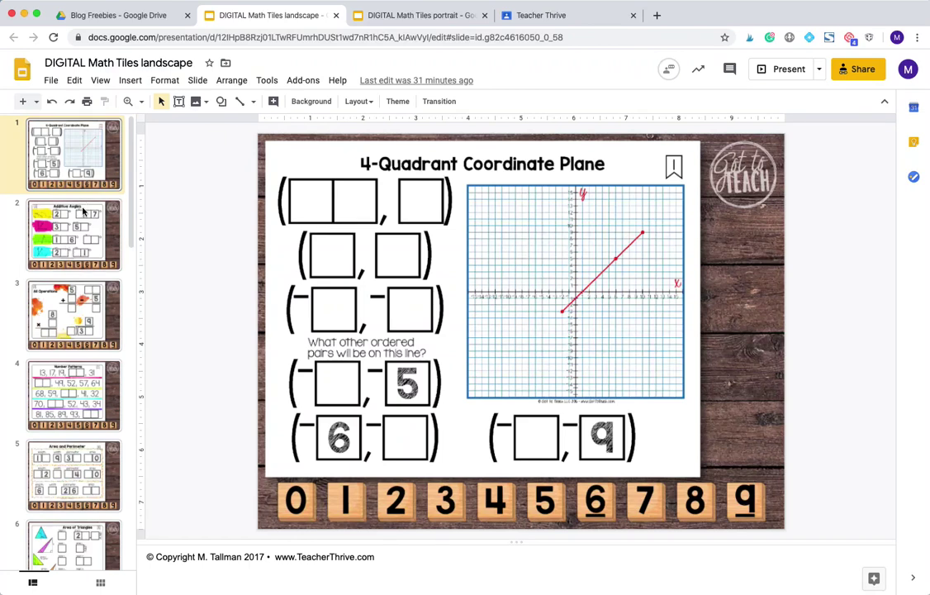
# Look through the landscape deck's slides from All Operations to Distributive Property
pyautogui.click(73, 310)
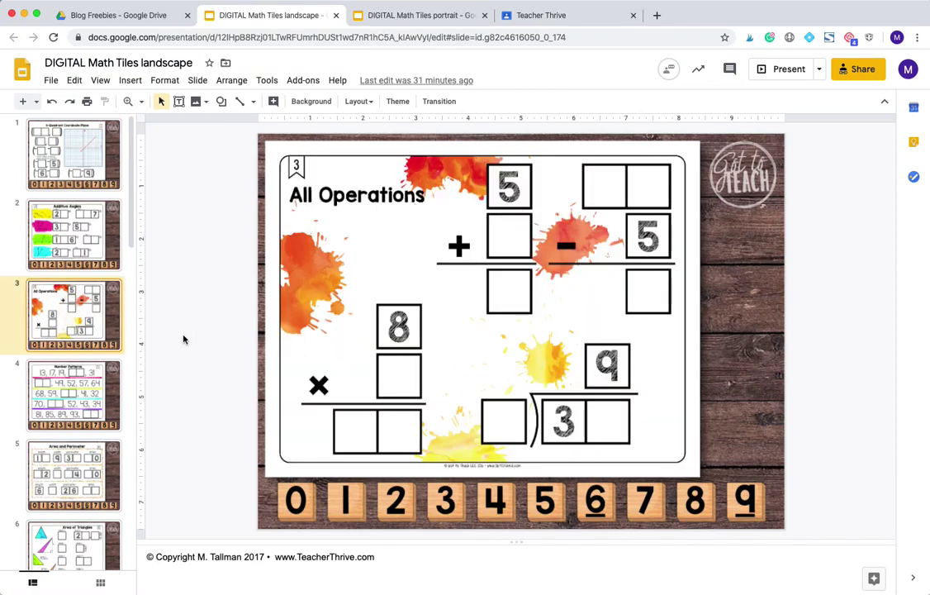
pyautogui.scroll(-1, 66, 371)
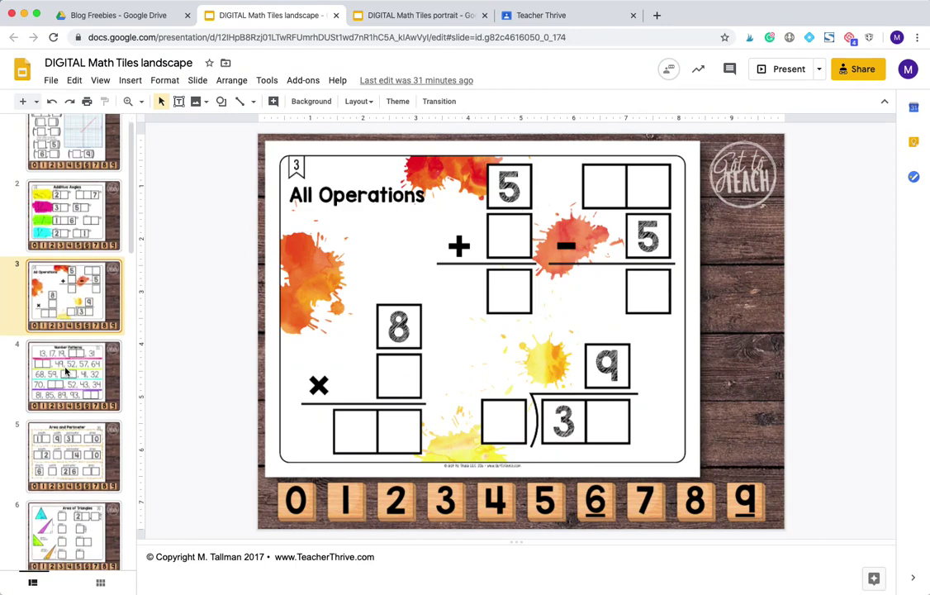
pyautogui.scroll(-2, 66, 372)
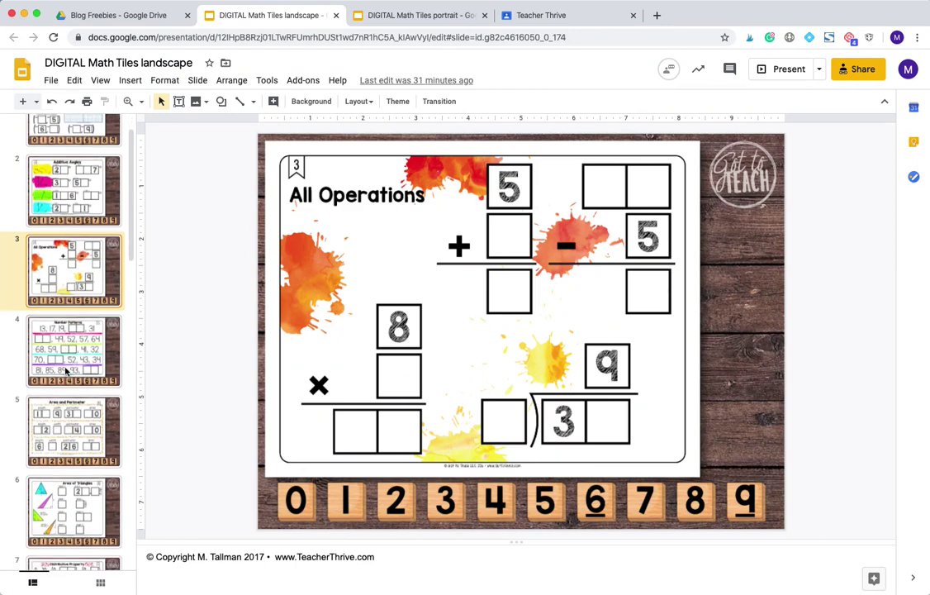
pyautogui.click(68, 312)
pyautogui.click(76, 441)
pyautogui.scroll(-2, 74, 429)
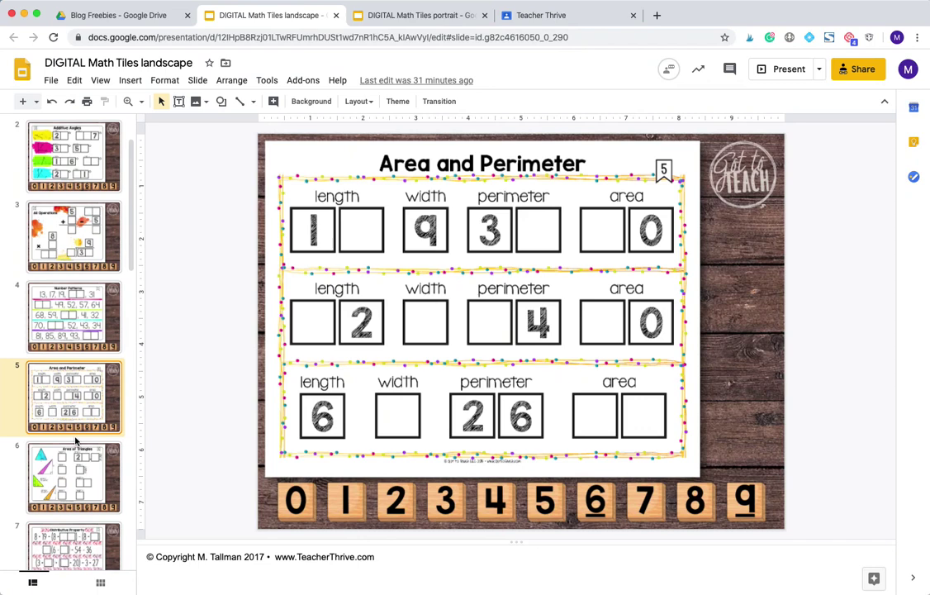
pyautogui.click(70, 388)
pyautogui.scroll(-2, 73, 397)
pyautogui.click(72, 401)
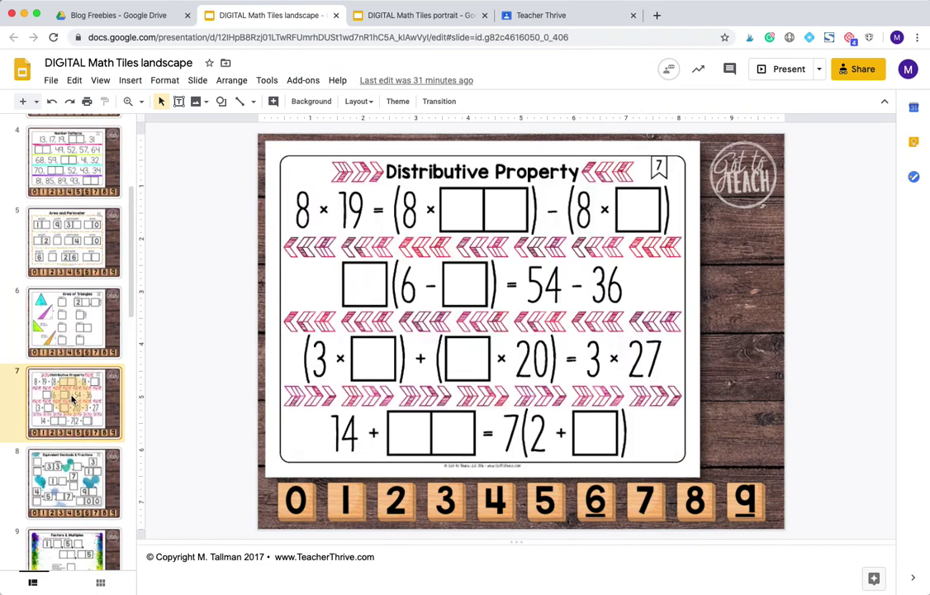
# Continue reviewing the landscape deck from Equivalent Decimals & Fractions to Missing Divisors, Dividends, & Quotients
pyautogui.click(76, 456)
pyautogui.scroll(-2, 92, 512)
pyautogui.scroll(-1, 93, 521)
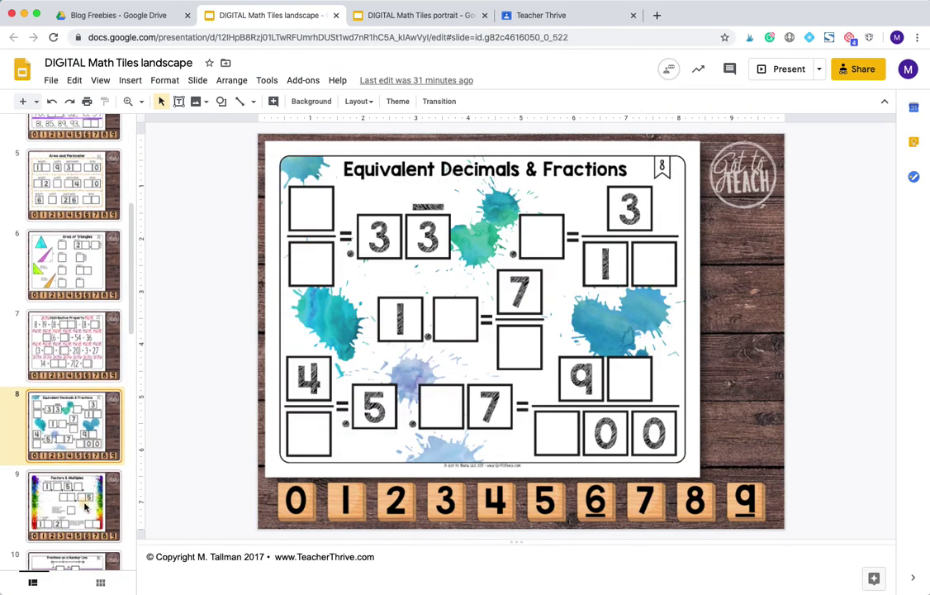
pyautogui.click(76, 496)
pyautogui.scroll(-2, 76, 463)
pyautogui.click(82, 491)
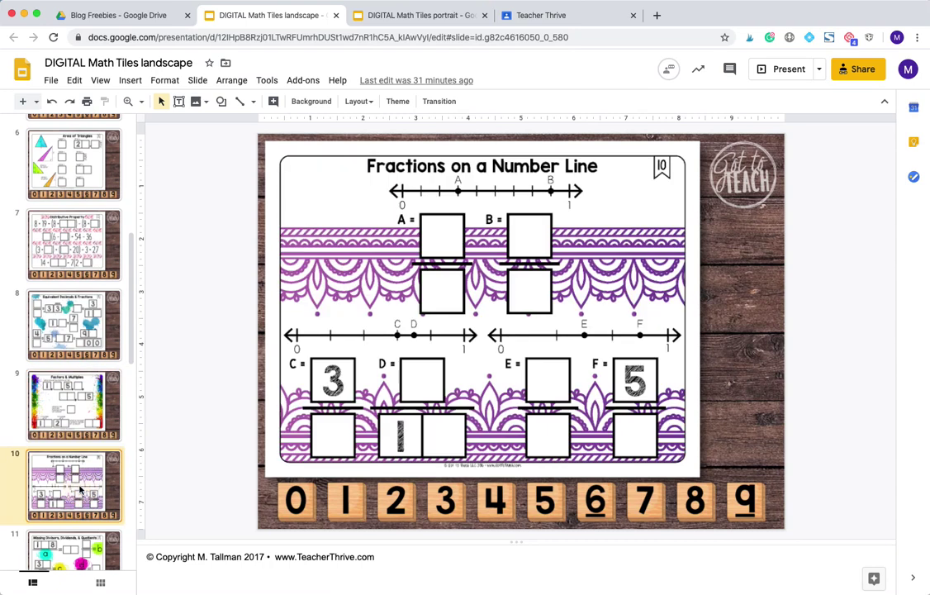
pyautogui.scroll(-3, 81, 490)
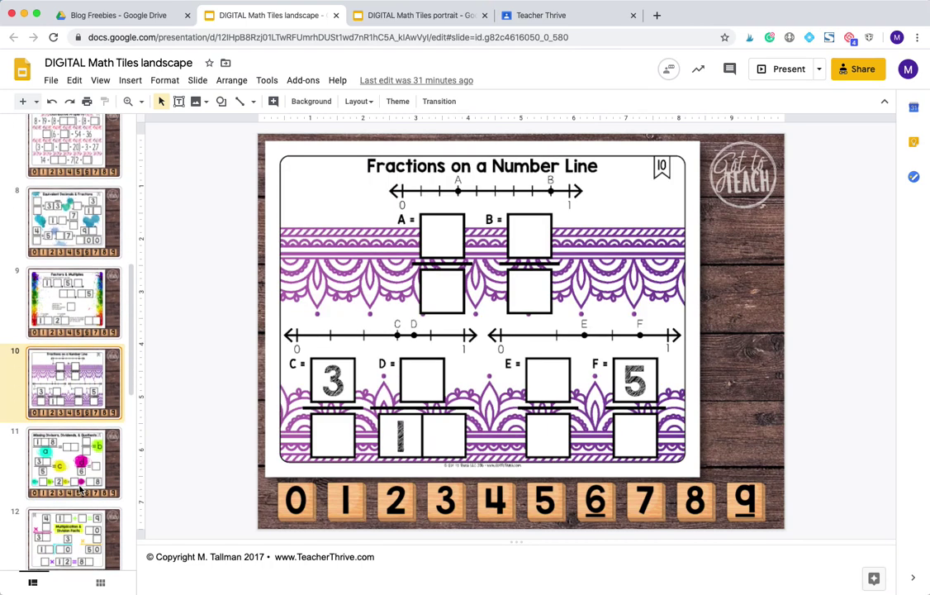
pyautogui.click(80, 482)
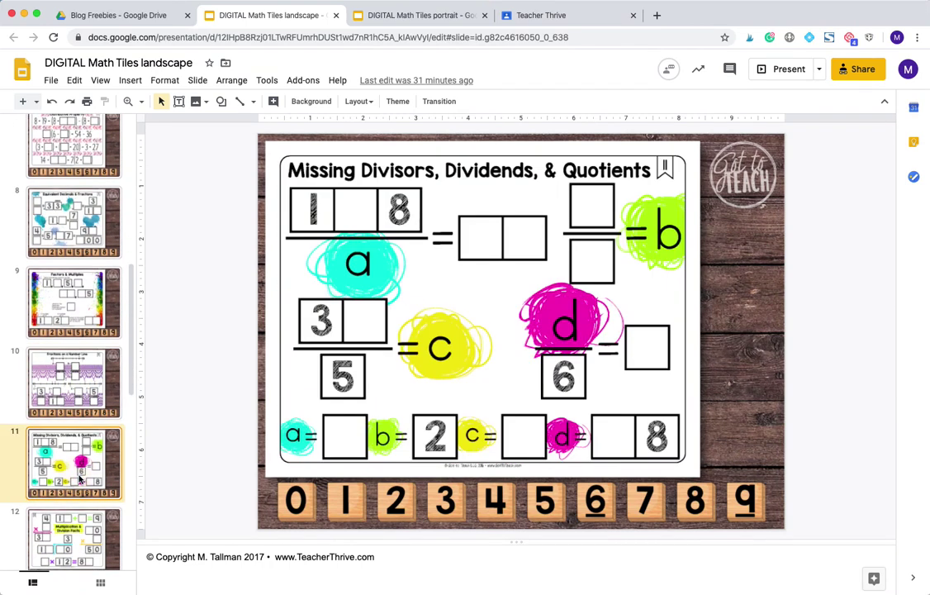
# Select the slides from All Operations through Area and Perimeter together, then return to only the Additive Angles slide
pyautogui.scroll(10, 80, 479)
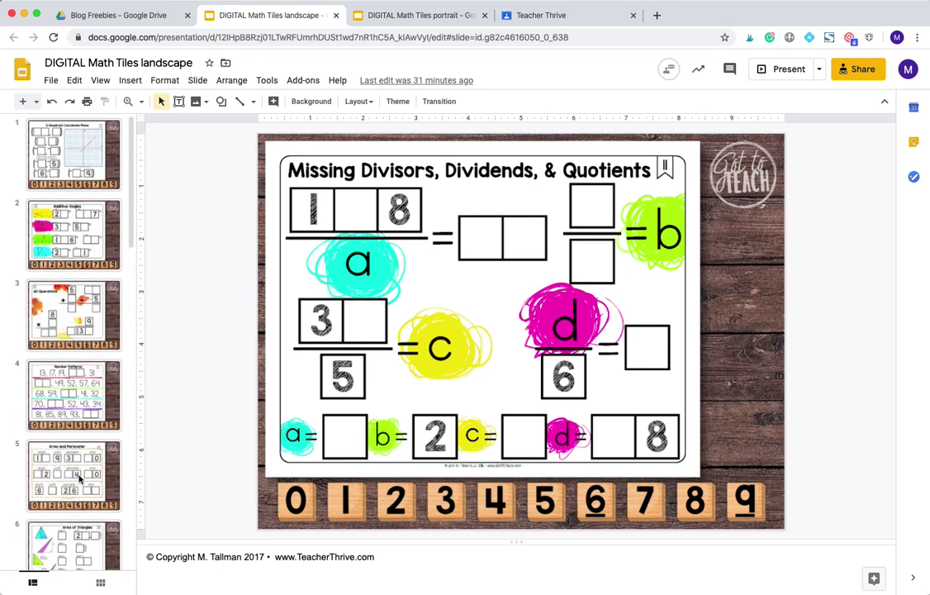
pyautogui.click(86, 225)
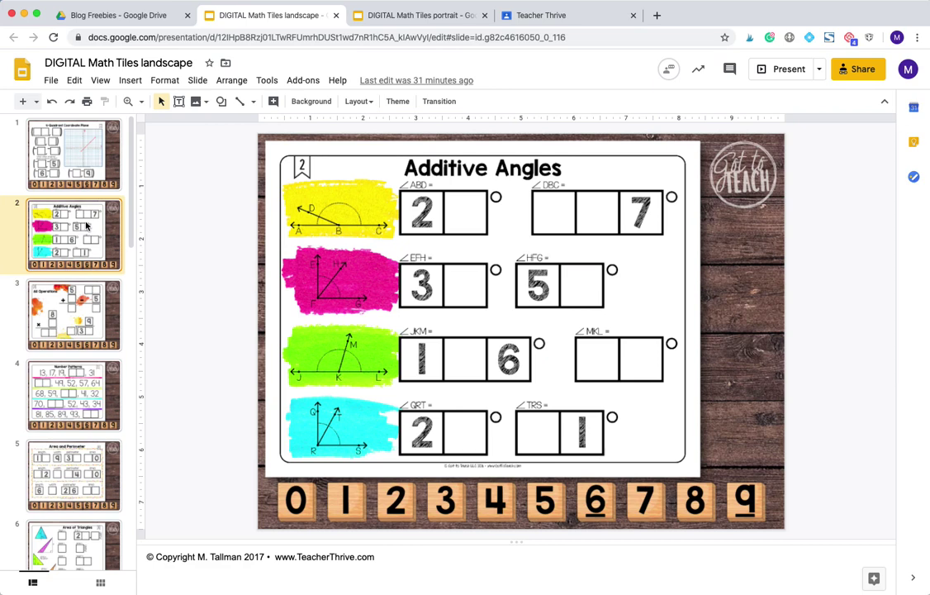
pyautogui.click(79, 328)
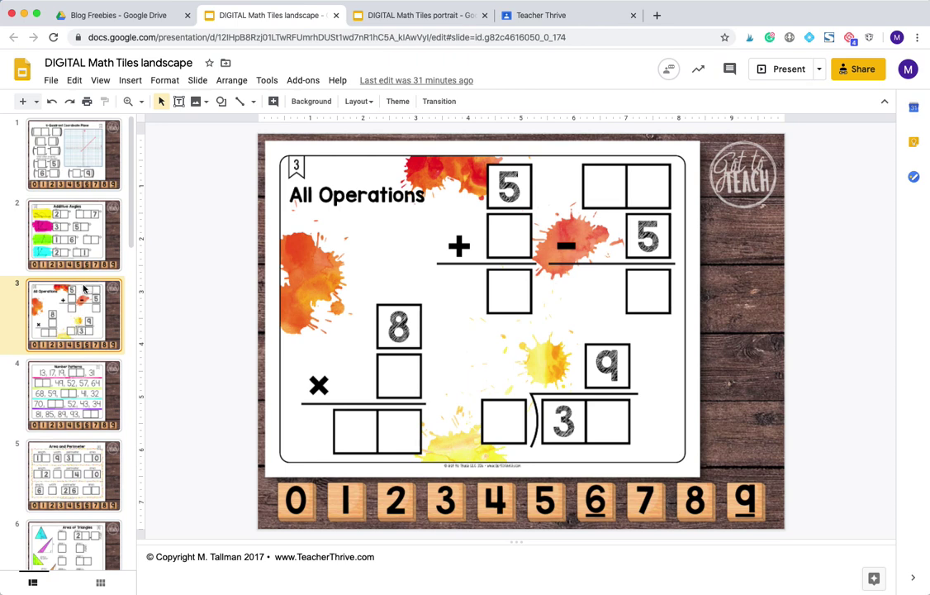
pyautogui.click(79, 238)
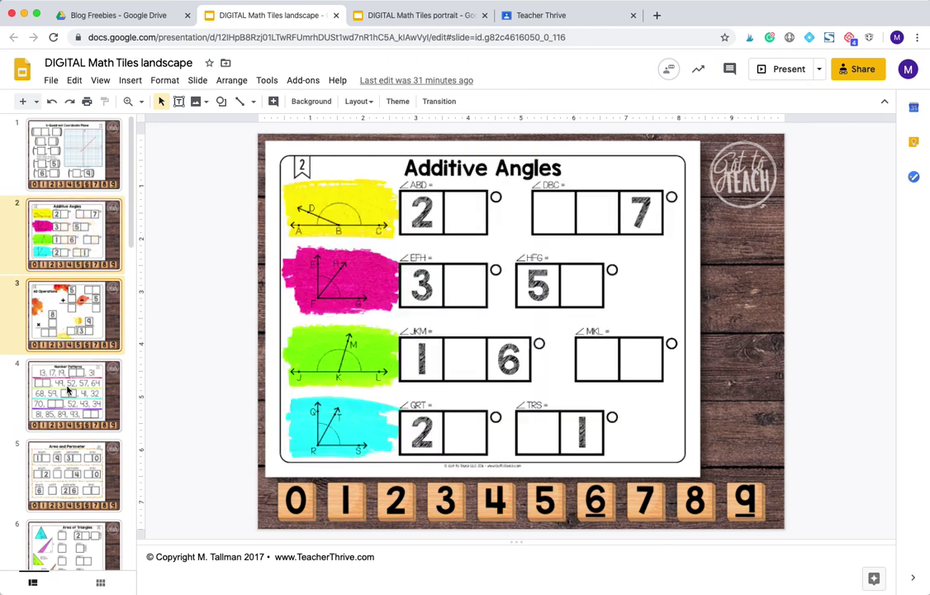
pyautogui.keyDown('shift'); pyautogui.click(61, 344); pyautogui.keyUp('shift')
pyautogui.keyDown('shift'); pyautogui.click(60, 417); pyautogui.keyUp('shift')
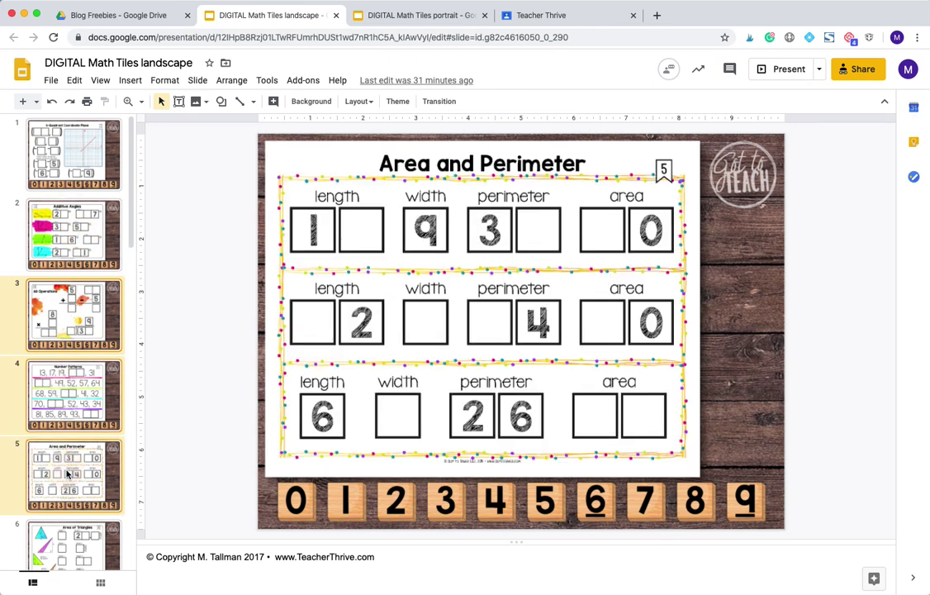
pyautogui.click(72, 240)
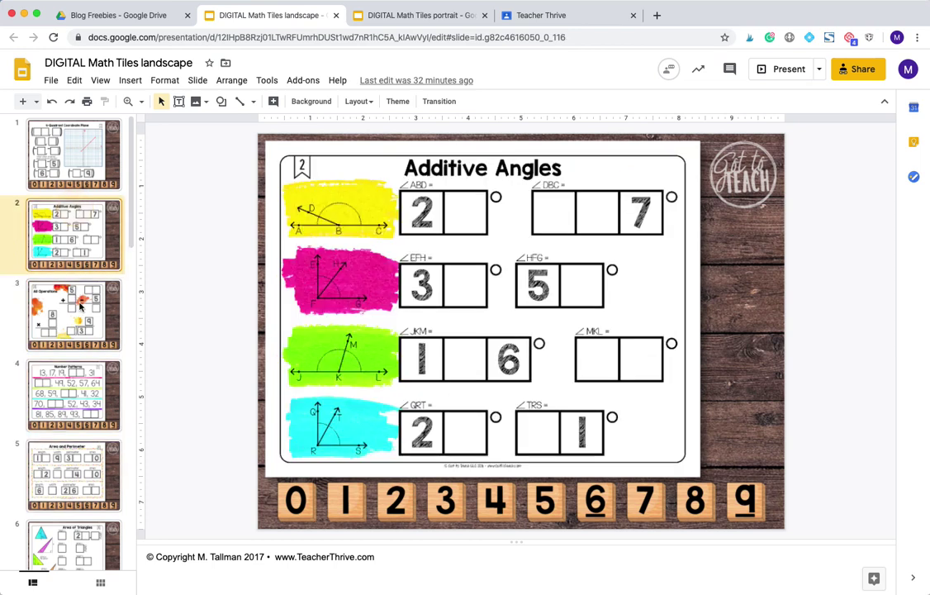
# Start copying only the All Operations slide into a new presentation
pyautogui.click(80, 306)
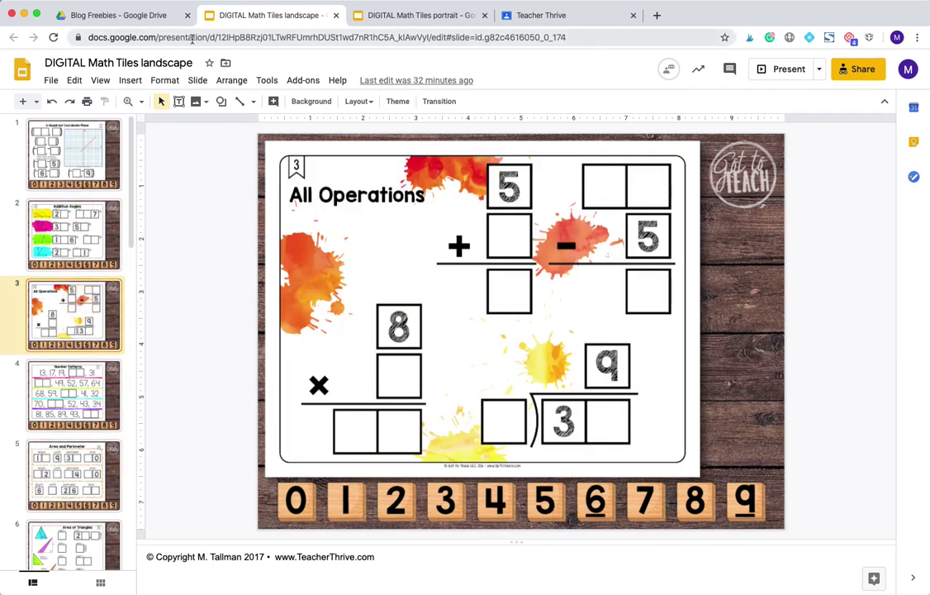
pyautogui.click(52, 81)
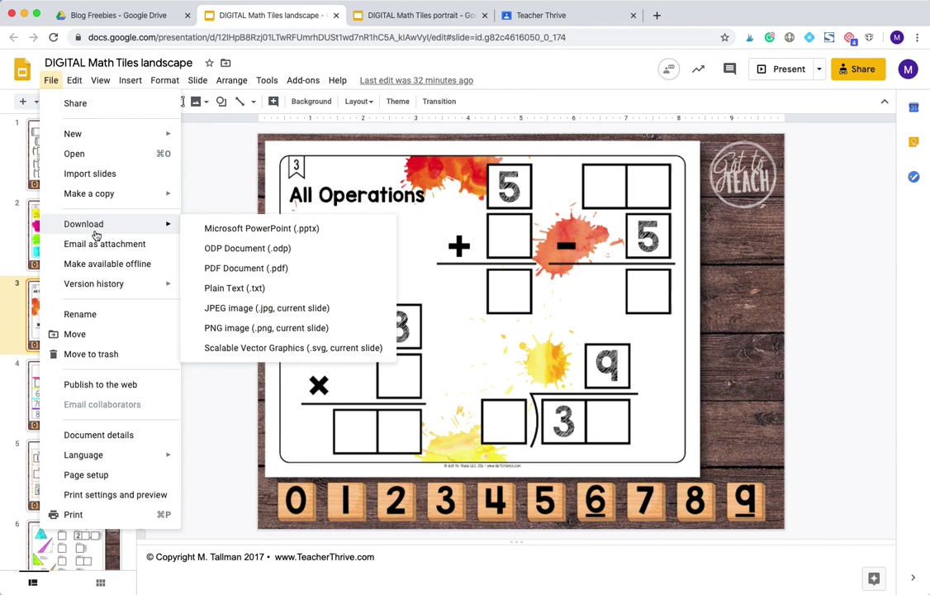
pyautogui.moveTo(102, 201)
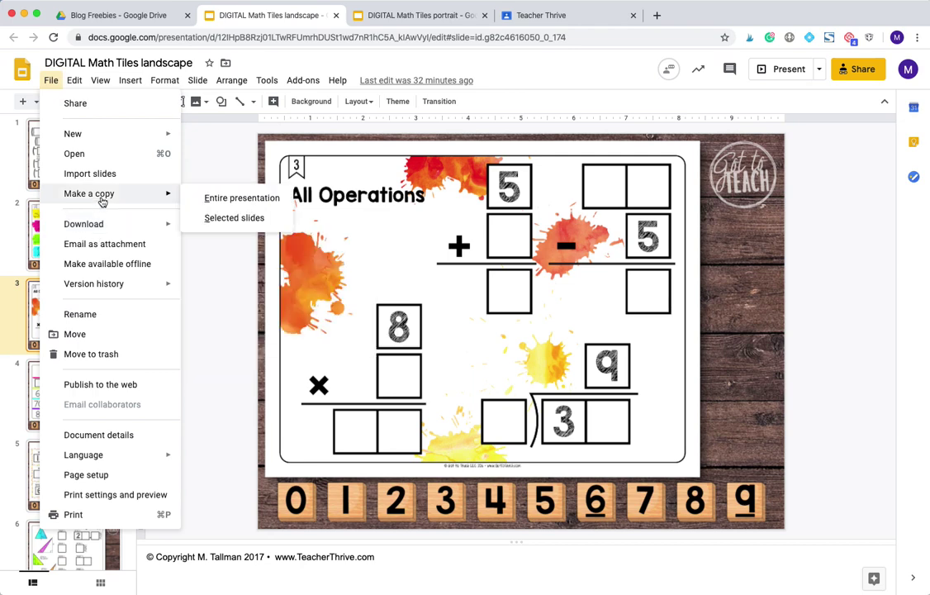
pyautogui.click(237, 219)
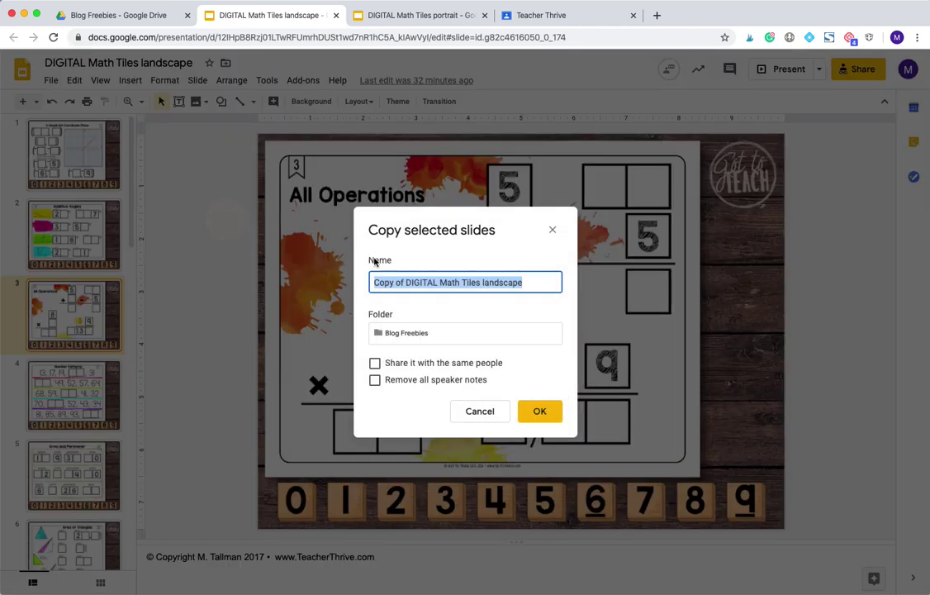
# Choose the Google Classroom Demo folder in My Drive as the destination and create the slide copy
pyautogui.click(435, 333)
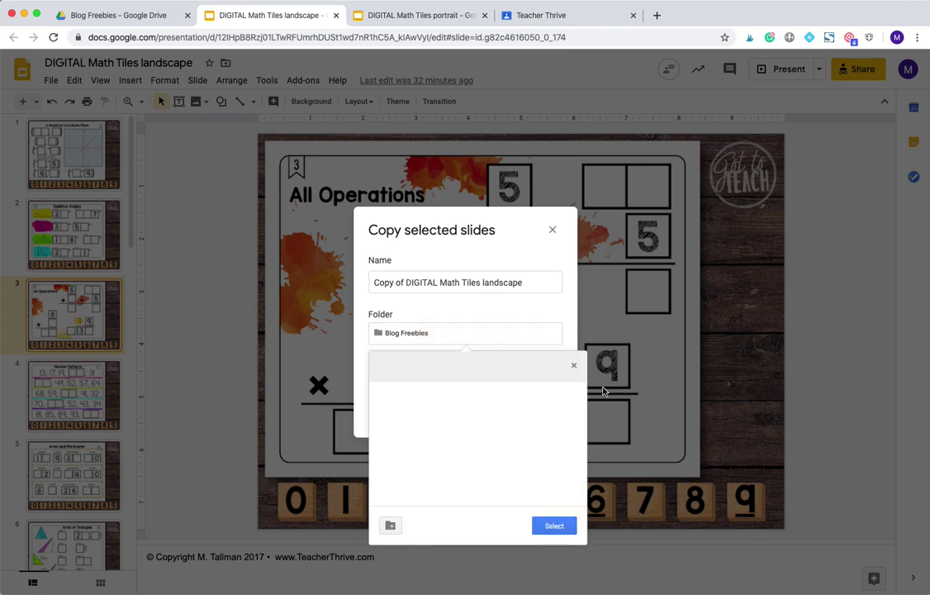
pyautogui.click(383, 370)
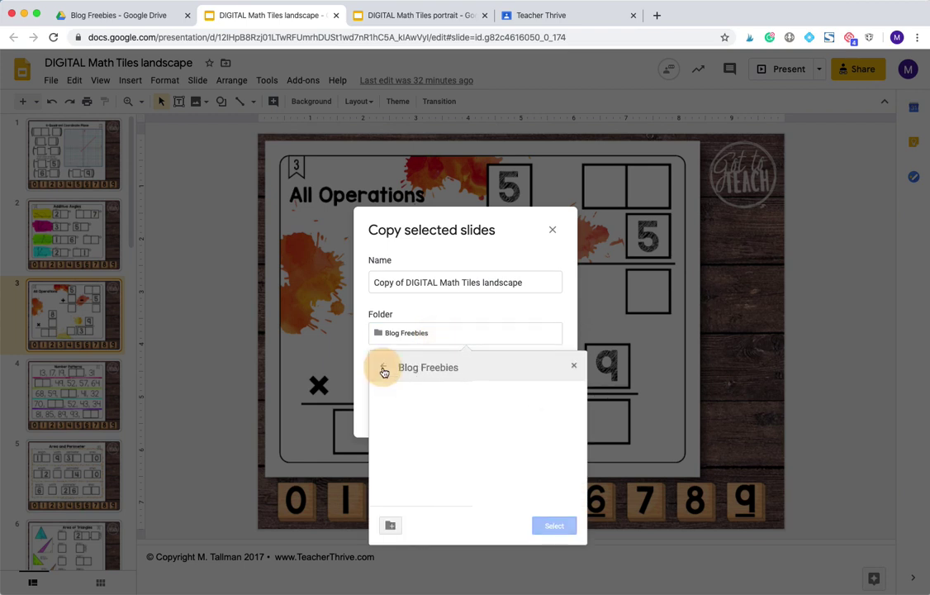
pyautogui.scroll(-3, 461, 411)
pyautogui.scroll(-10, 479, 434)
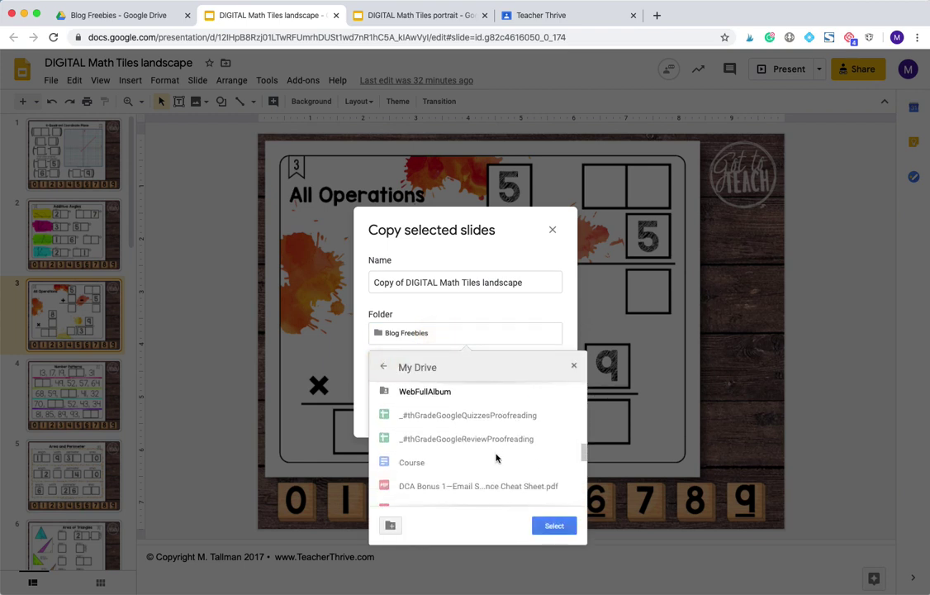
pyautogui.scroll(5, 495, 458)
pyautogui.click(467, 460)
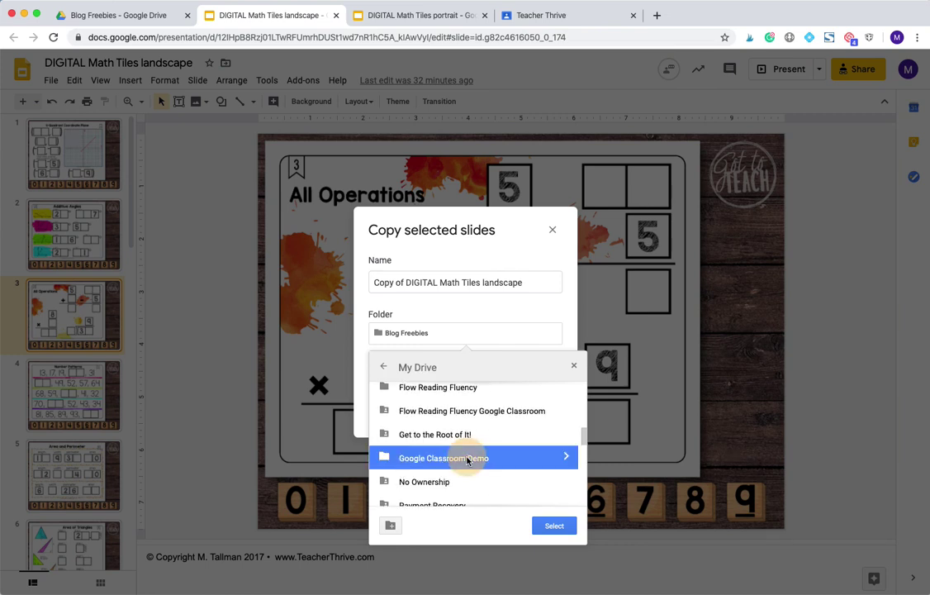
pyautogui.click(565, 455)
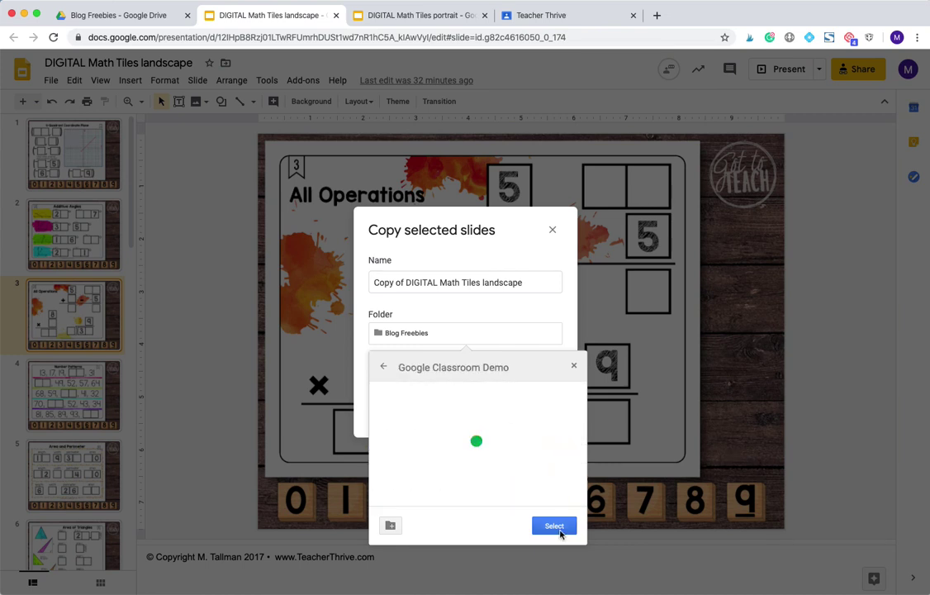
pyautogui.click(554, 527)
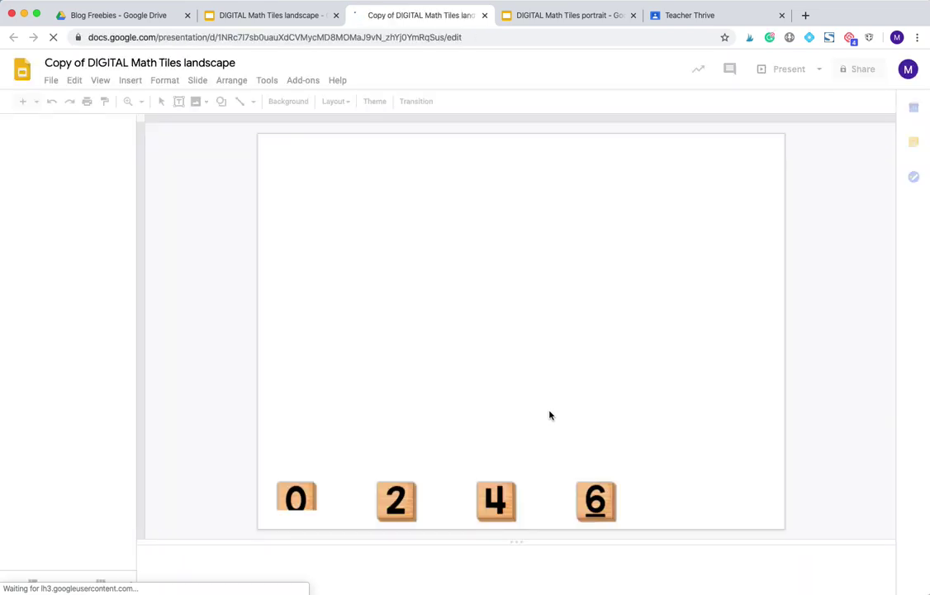
# Rename the copied presentation to "Math Tile: All Operations"
pyautogui.click(229, 62)
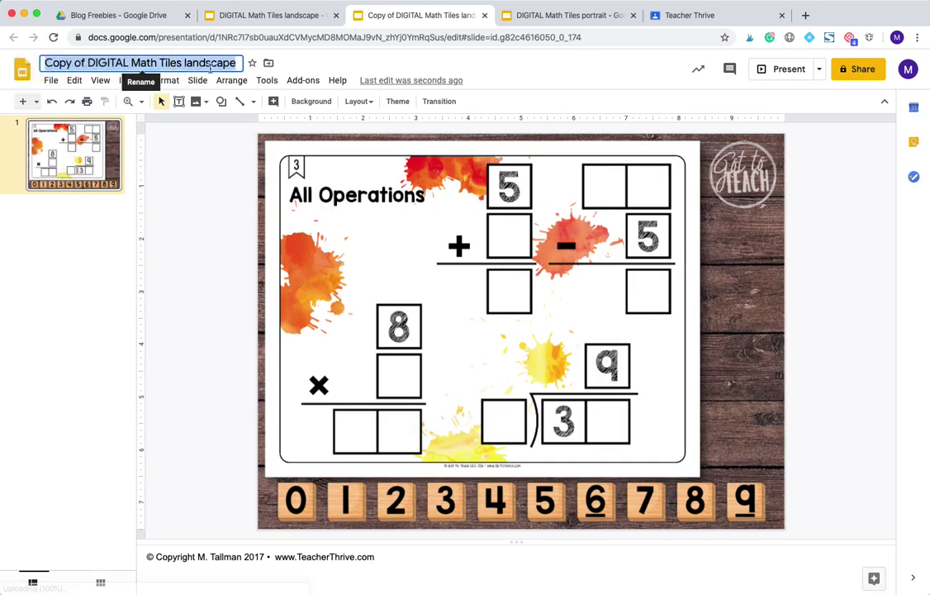
pyautogui.write('All')
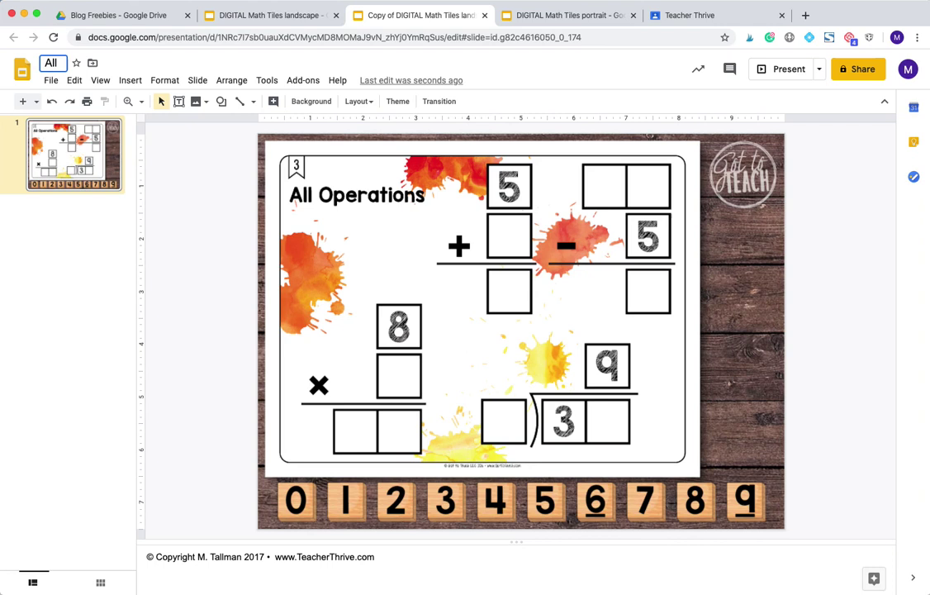
pyautogui.write(' Operations')
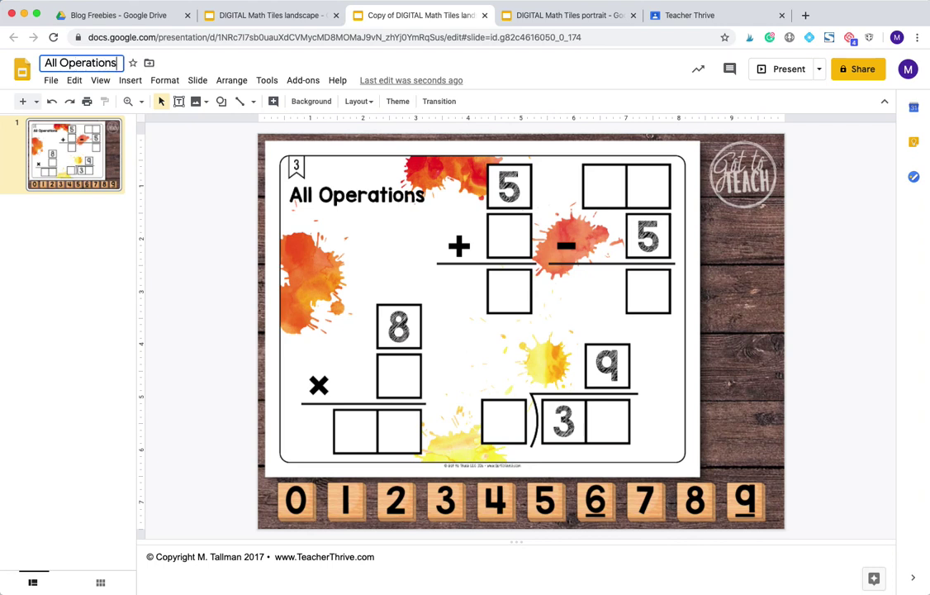
pyautogui.click(44, 64)
pyautogui.write('Math Tile')
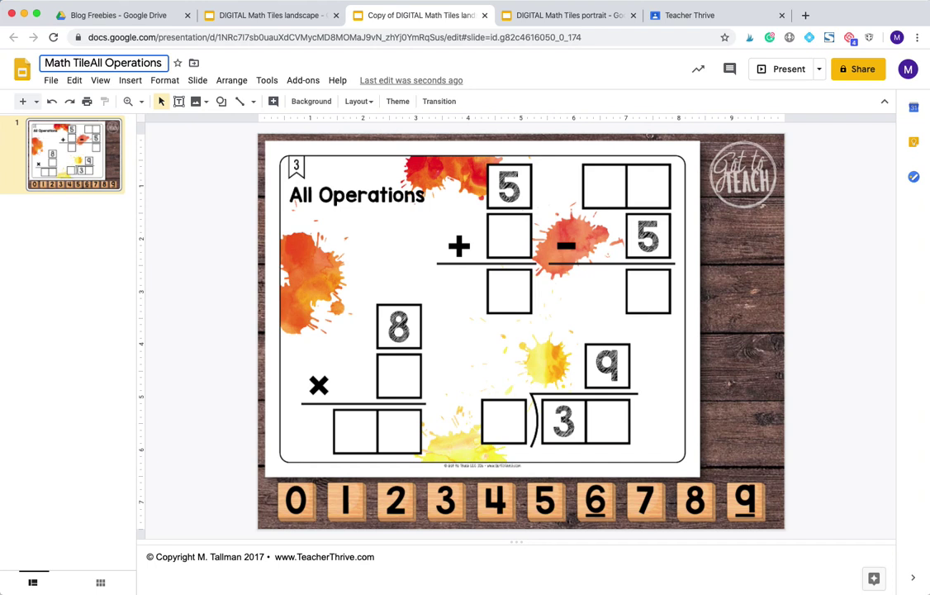
pyautogui.write(':')
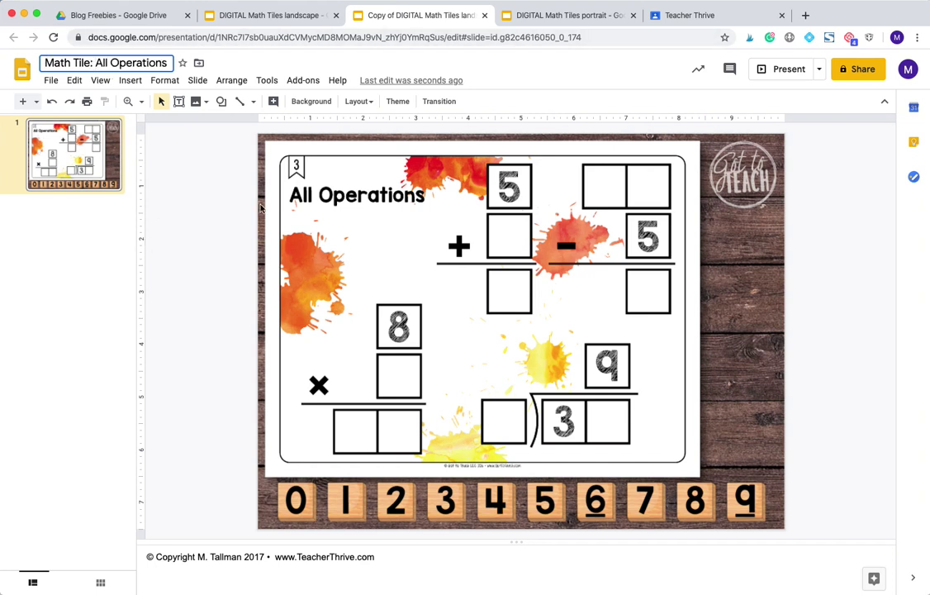
pyautogui.click(76, 238)
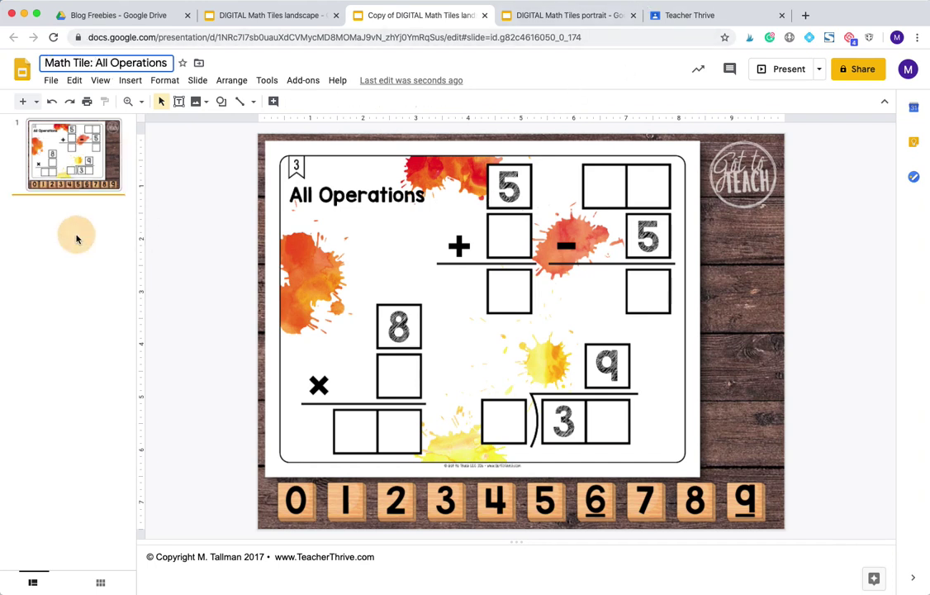
# Switch to Google Classroom and create a Teacher Thrive classwork assignment titled "Math Tiles: All Operations"
pyautogui.click(700, 17)
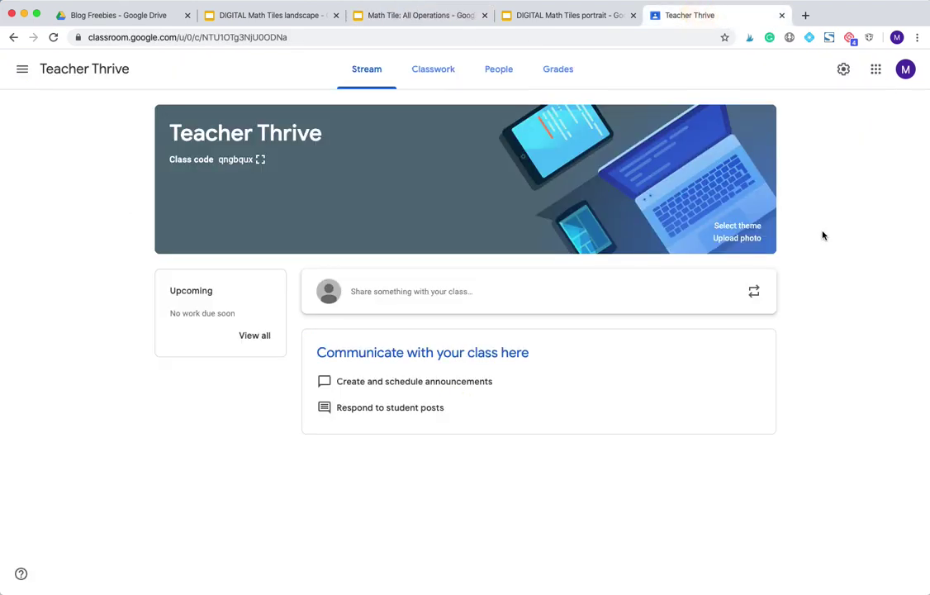
pyautogui.click(435, 75)
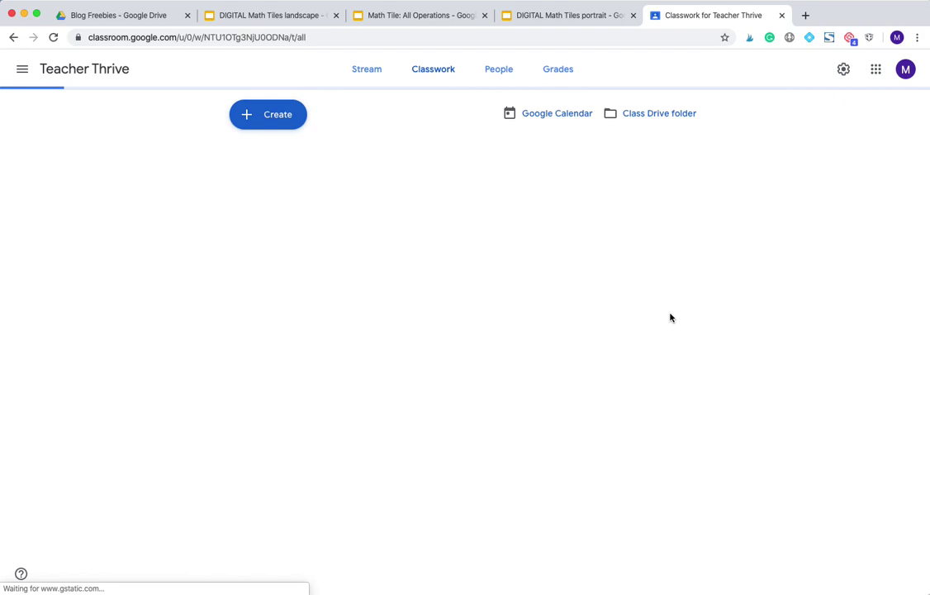
pyautogui.click(281, 119)
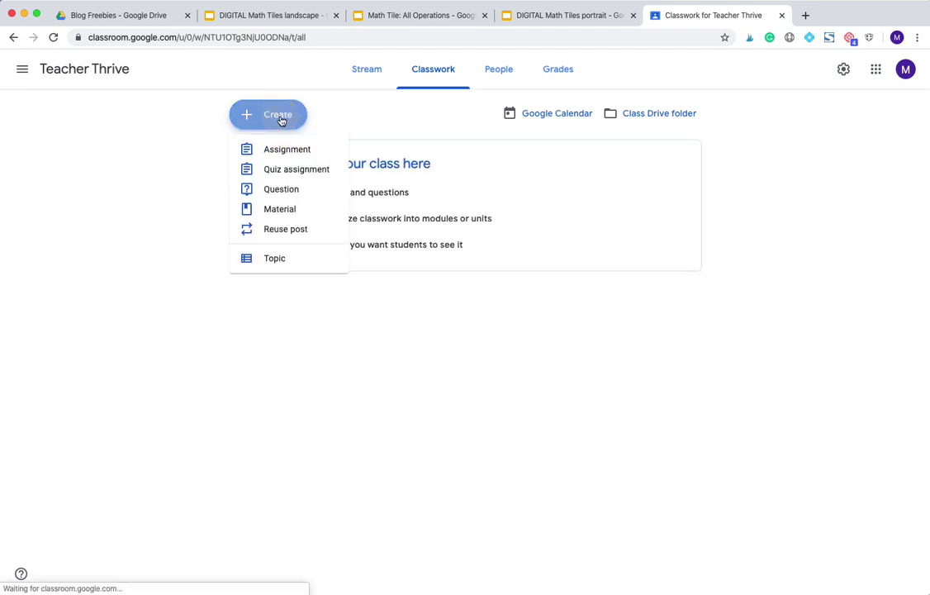
pyautogui.click(295, 156)
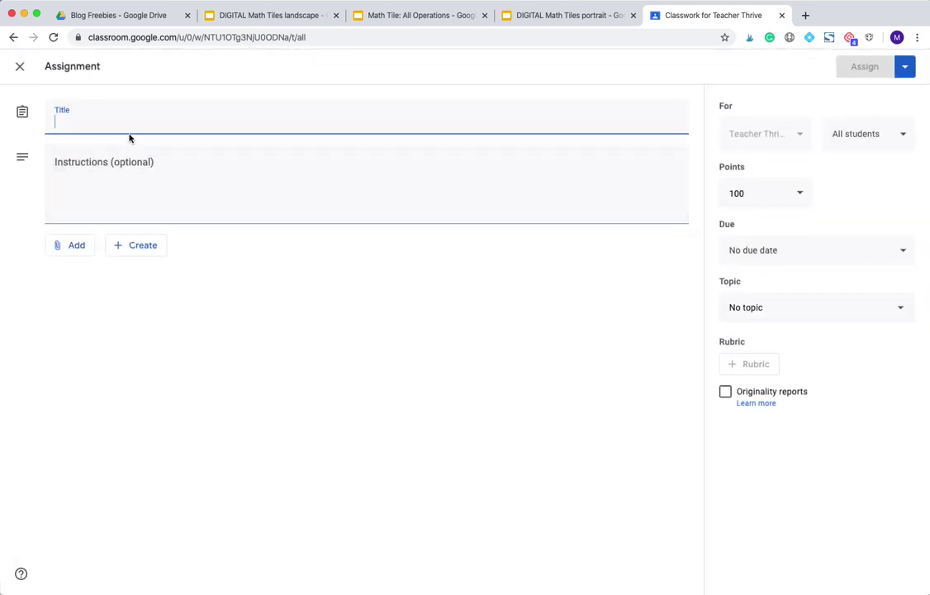
pyautogui.write('Math ')
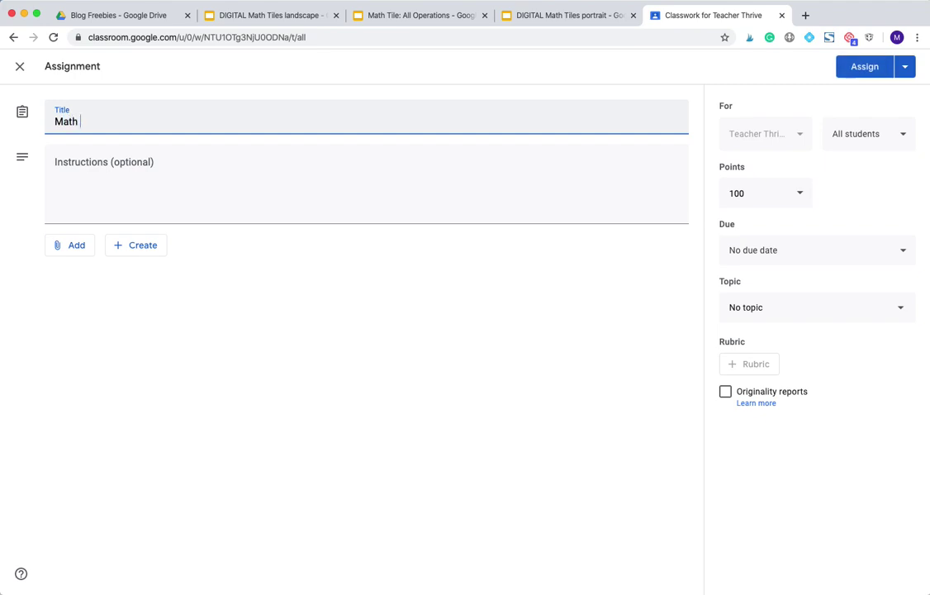
pyautogui.write('Tiles: All')
pyautogui.write('Operati')
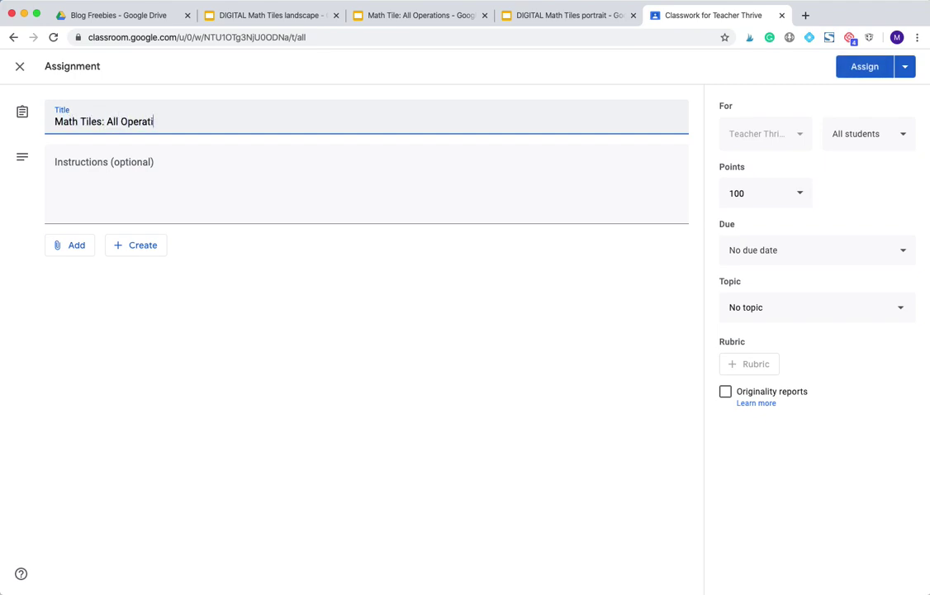
pyautogui.write('ns')
# Attach the "Math Tile: All Operations" presentation from the Google Classroom Demo folder in My Drive to the assignment
pyautogui.click(75, 250)
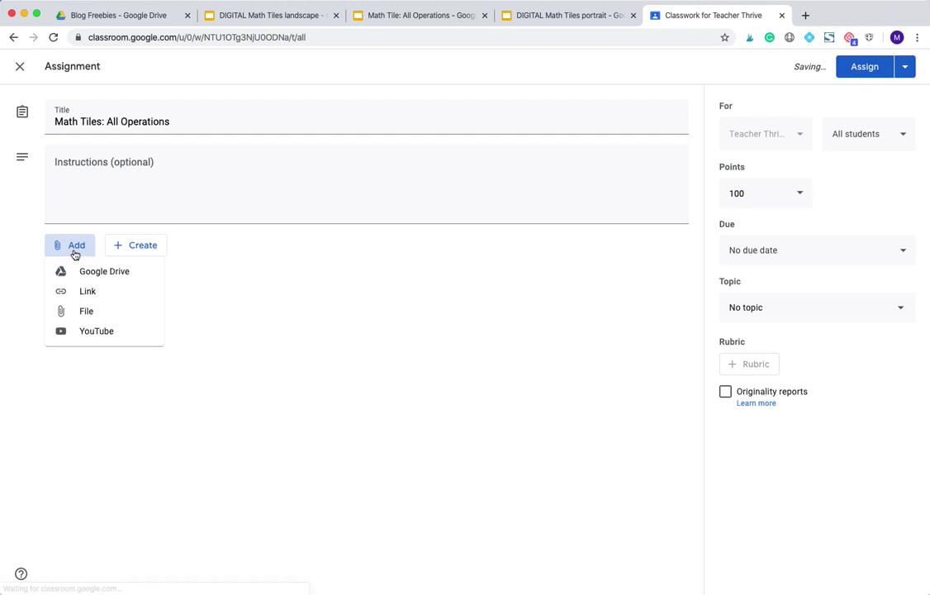
pyautogui.click(90, 277)
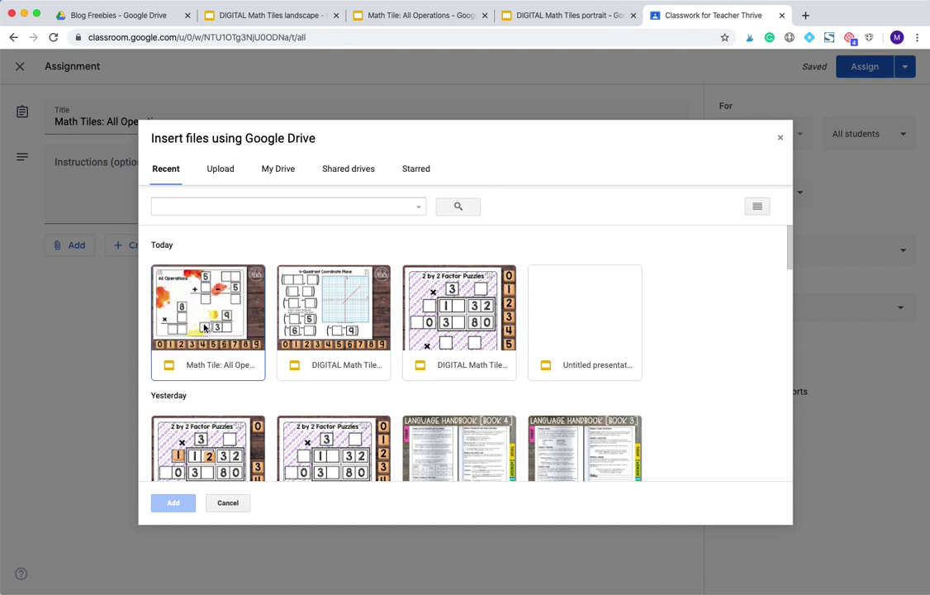
pyautogui.click(280, 171)
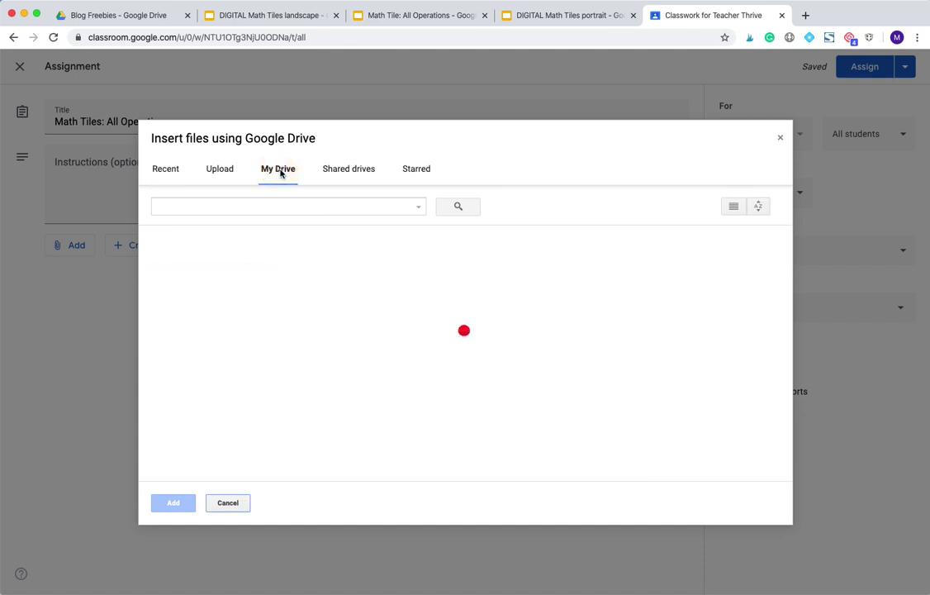
pyautogui.scroll(-3, 513, 332)
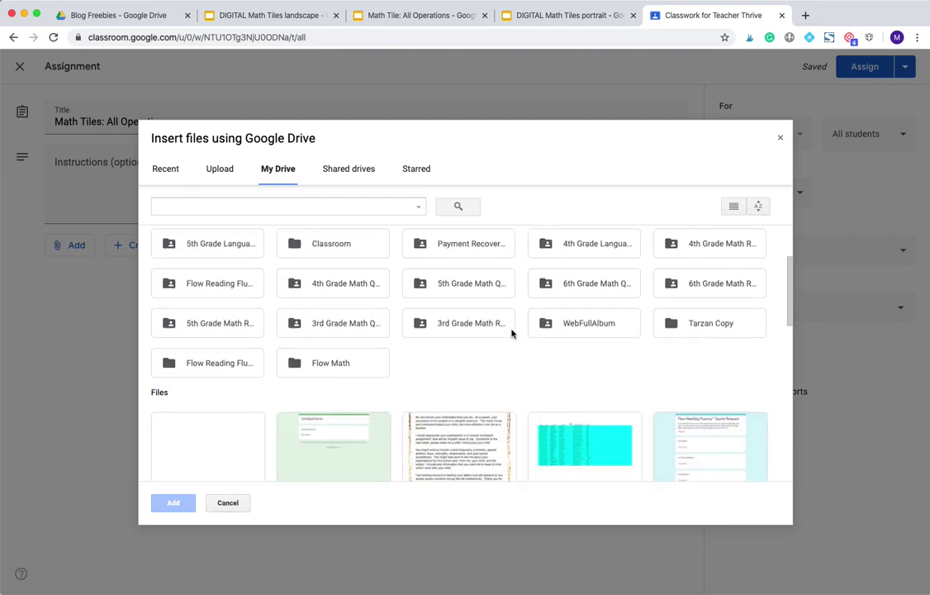
pyautogui.scroll(1, 739, 415)
pyautogui.scroll(2, 737, 412)
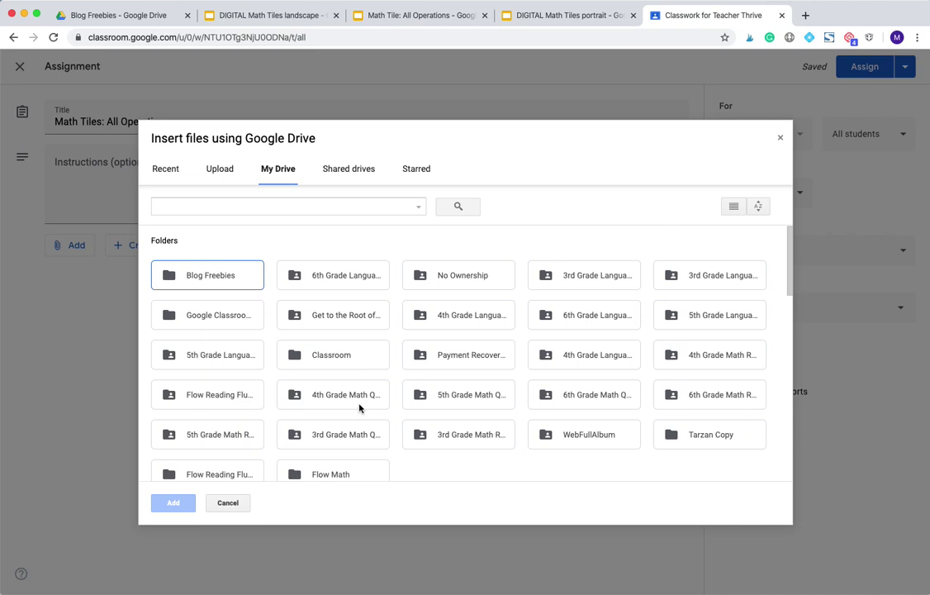
pyautogui.scroll(1, 353, 385)
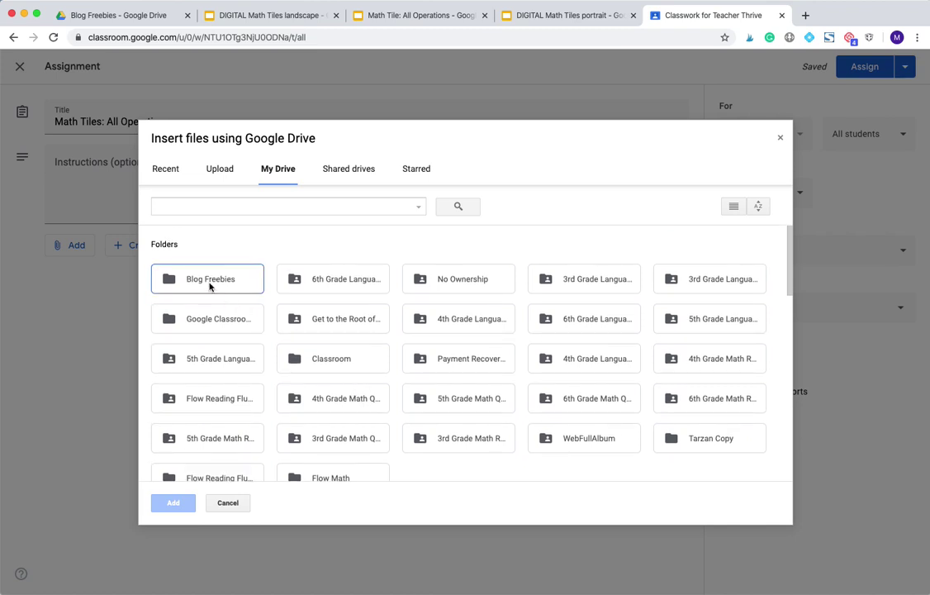
pyautogui.scroll(-1, 357, 319)
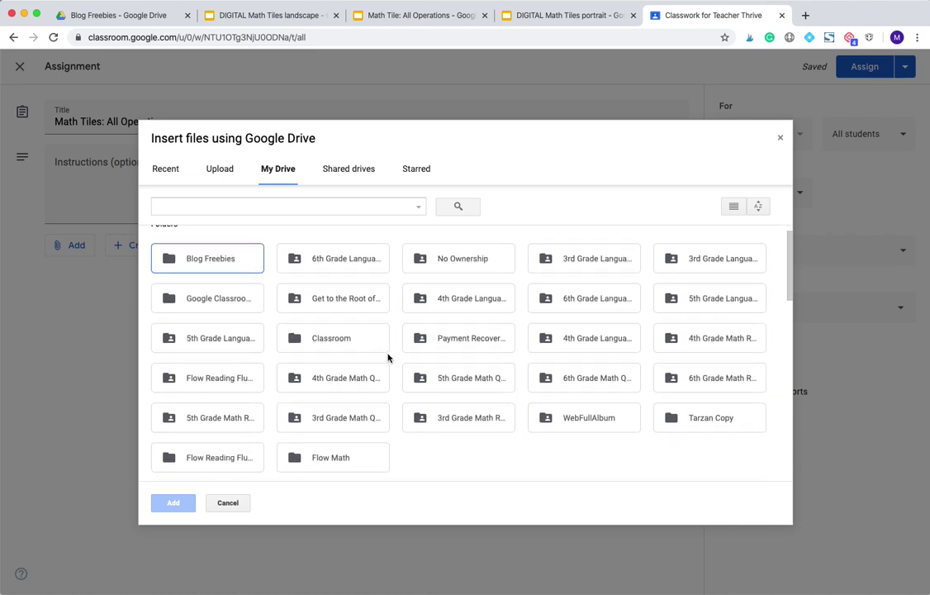
pyautogui.doubleClick(205, 303)
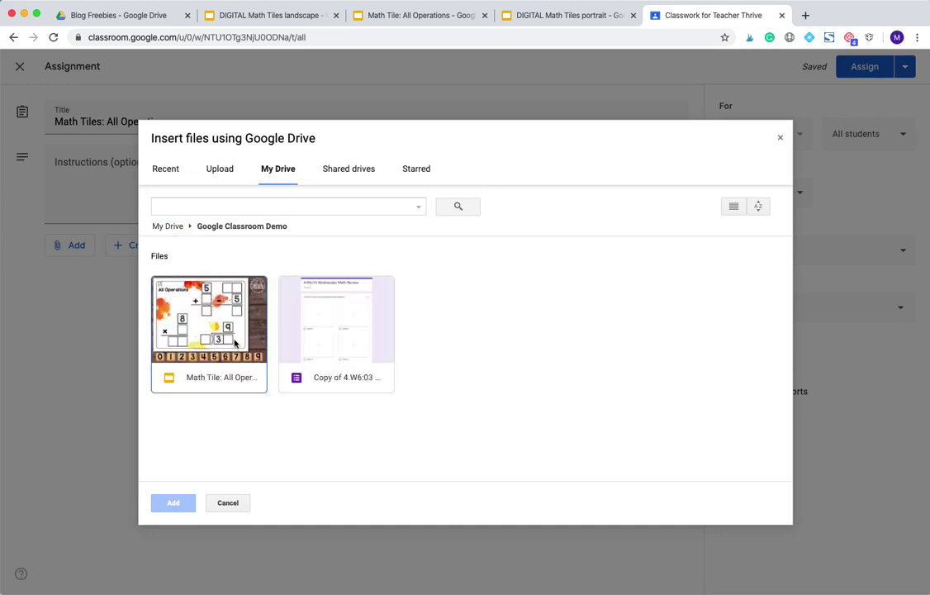
pyautogui.click(203, 282)
pyautogui.click(173, 501)
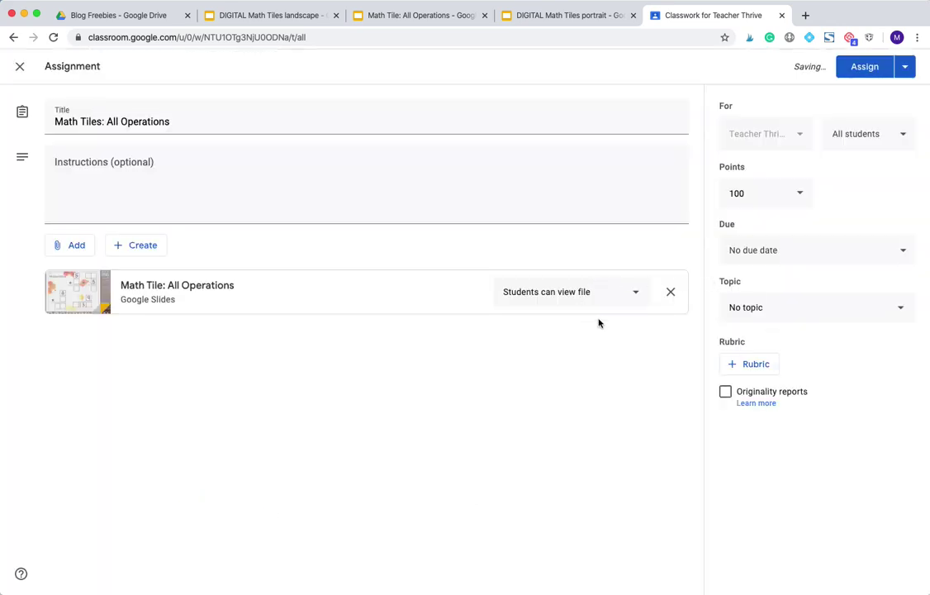
# Set the attached presentation to make a copy for each student and assign the work to all students
pyautogui.click(636, 295)
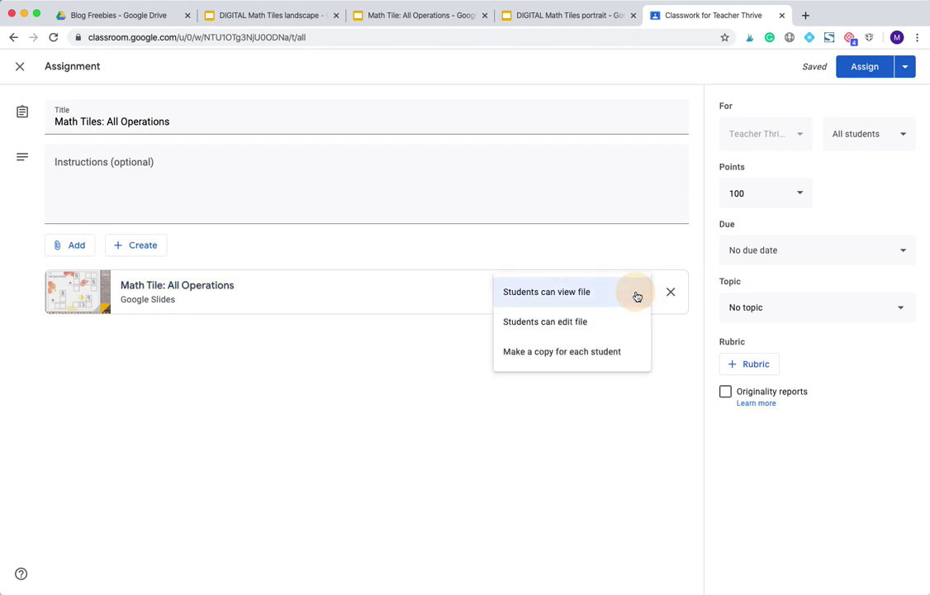
pyautogui.click(573, 356)
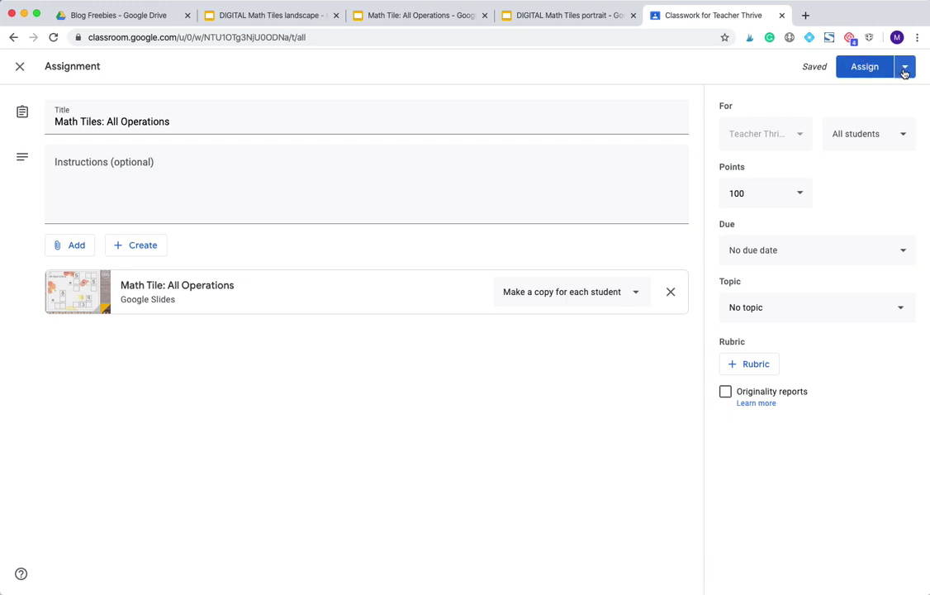
pyautogui.click(899, 135)
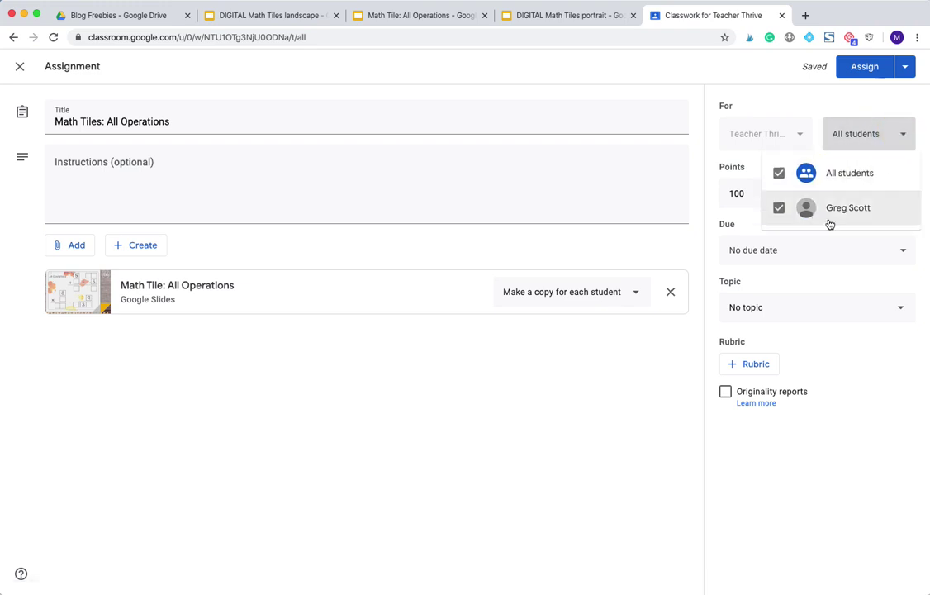
pyautogui.click(863, 101)
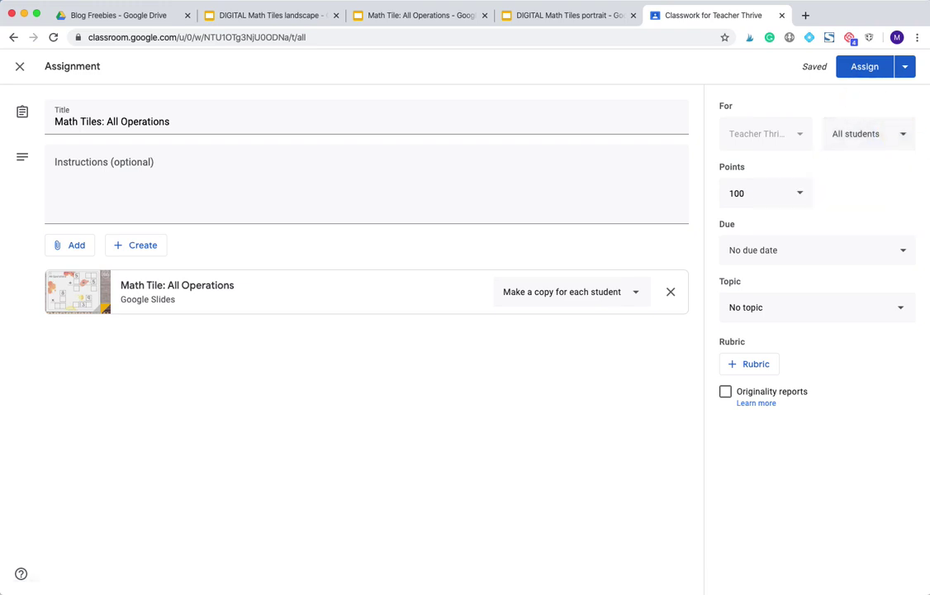
pyautogui.click(861, 69)
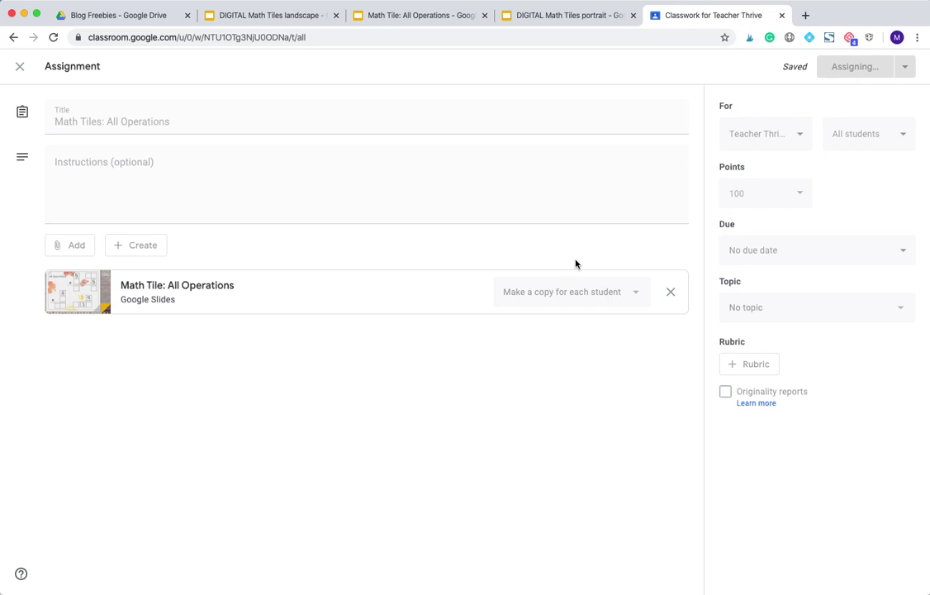
# Close the Google Classroom page, the three Math Tiles presentations and the Blog Freebies Drive page
pyautogui.click(782, 16)
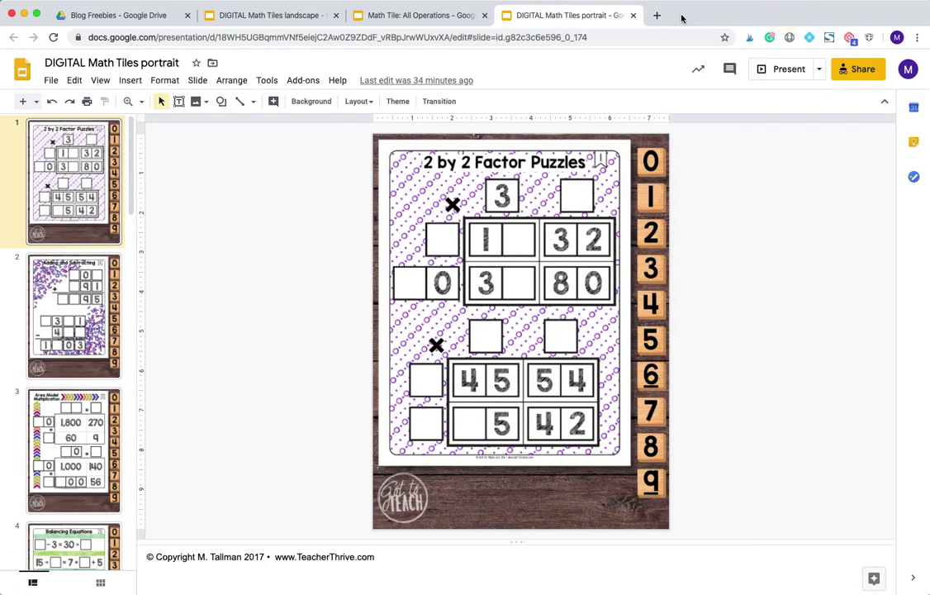
pyautogui.click(633, 15)
pyautogui.click(483, 16)
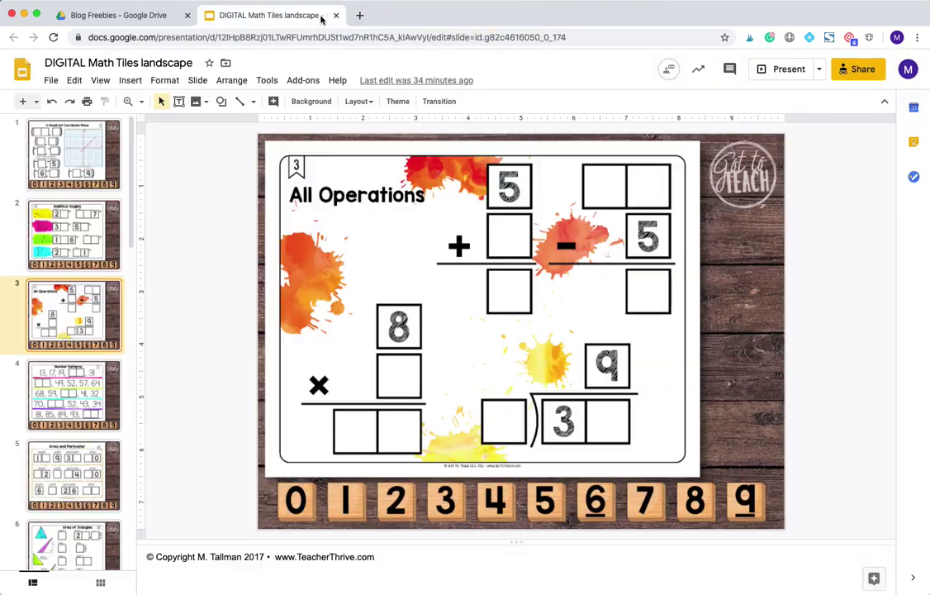
pyautogui.click(334, 16)
pyautogui.click(188, 16)
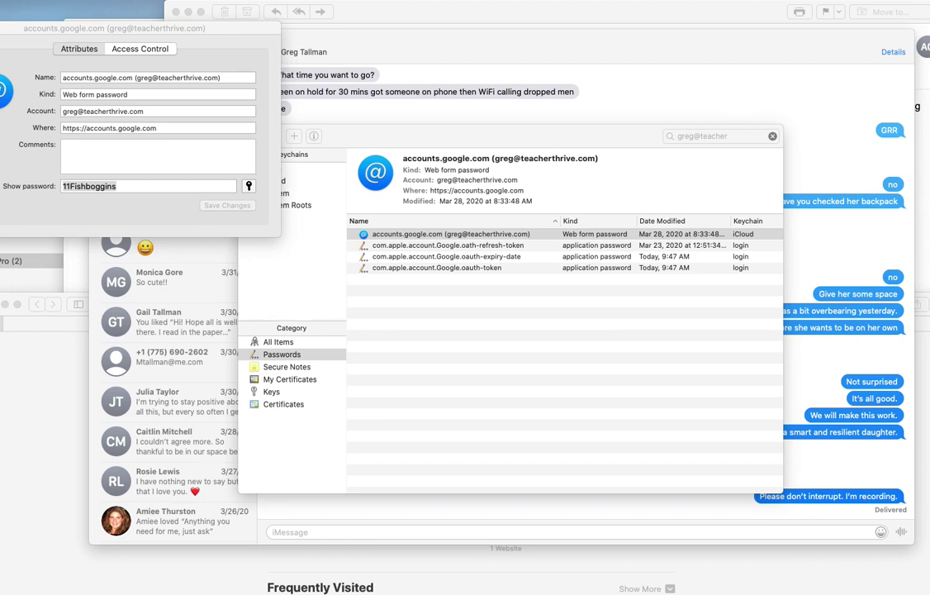
# Open the Teacher Thrive class from the student account at classroom.google.com in a new browser window
pyautogui.press('super+n')
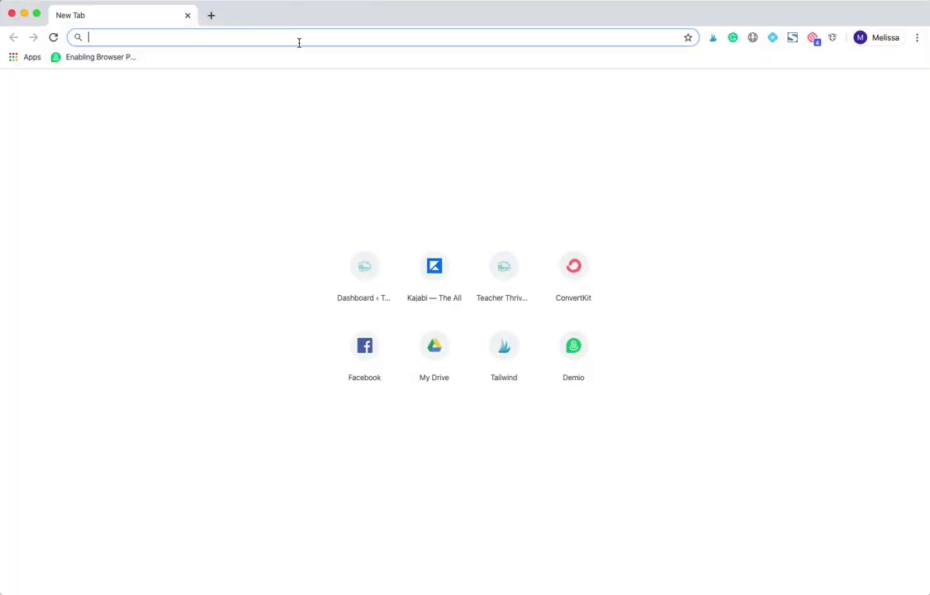
pyautogui.click(147, 35)
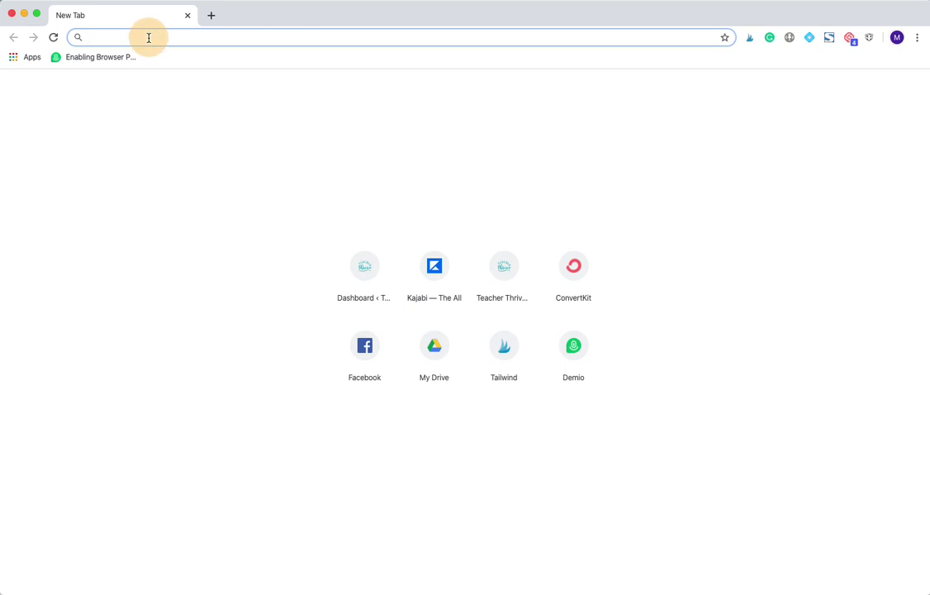
pyautogui.write('cla')
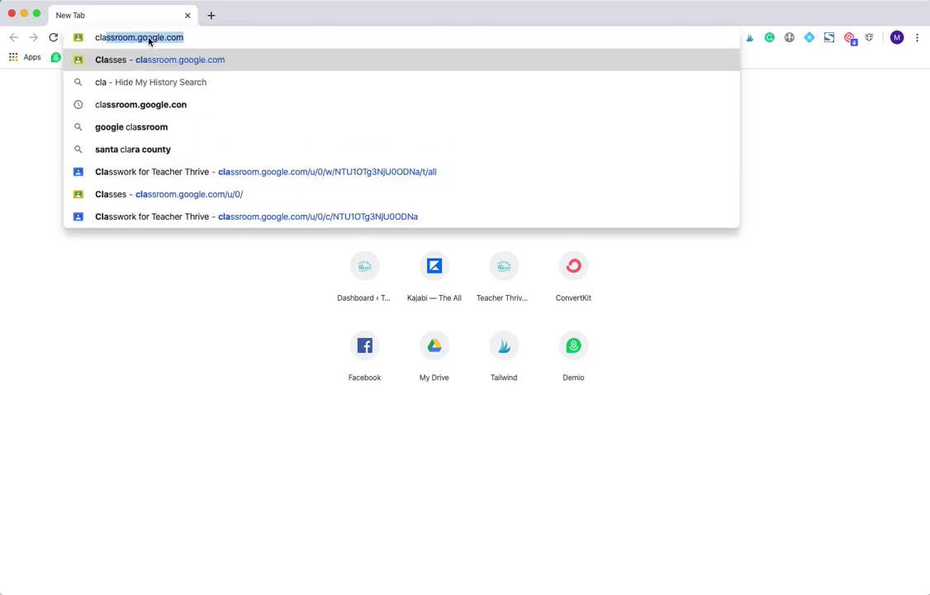
pyautogui.press('Return')
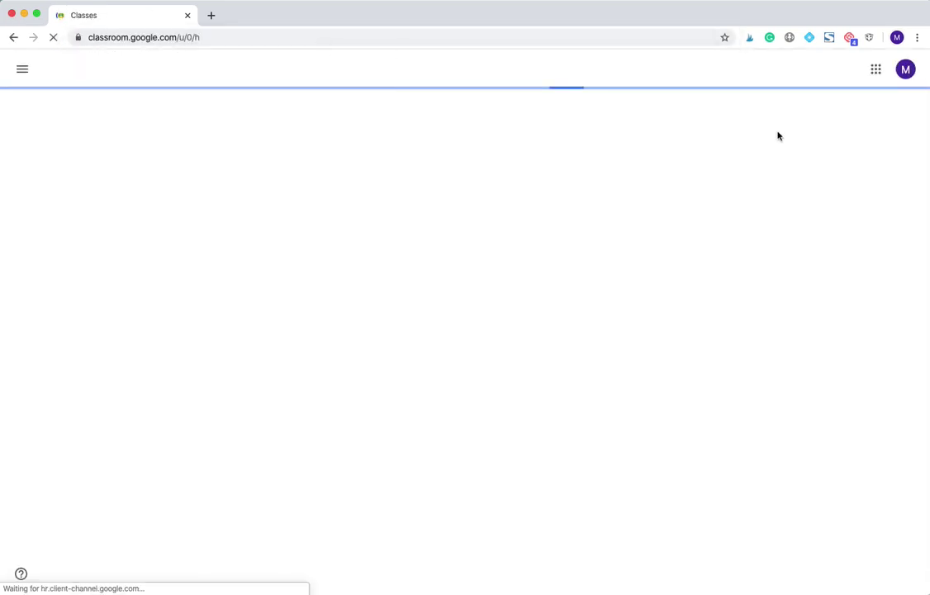
pyautogui.click(906, 69)
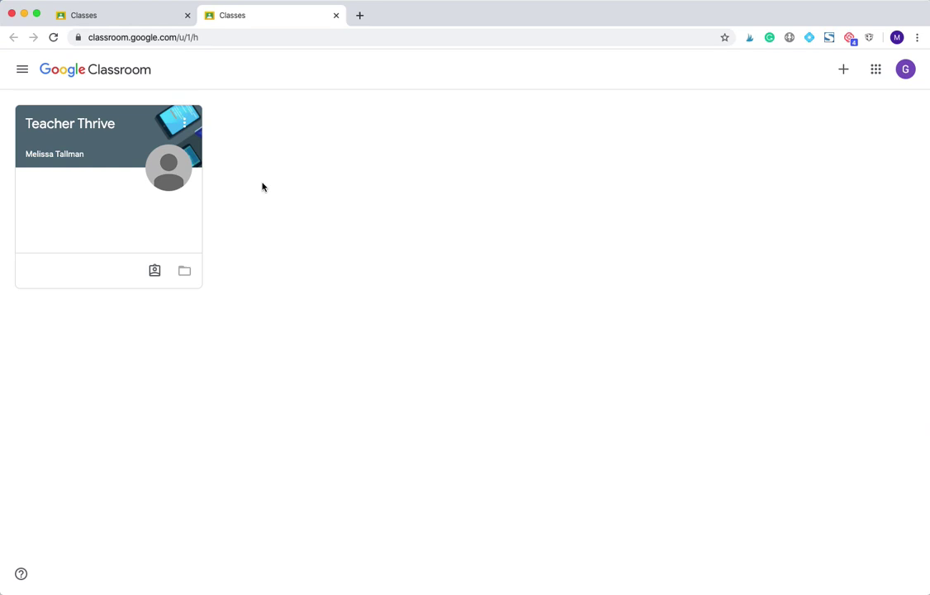
pyautogui.click(63, 149)
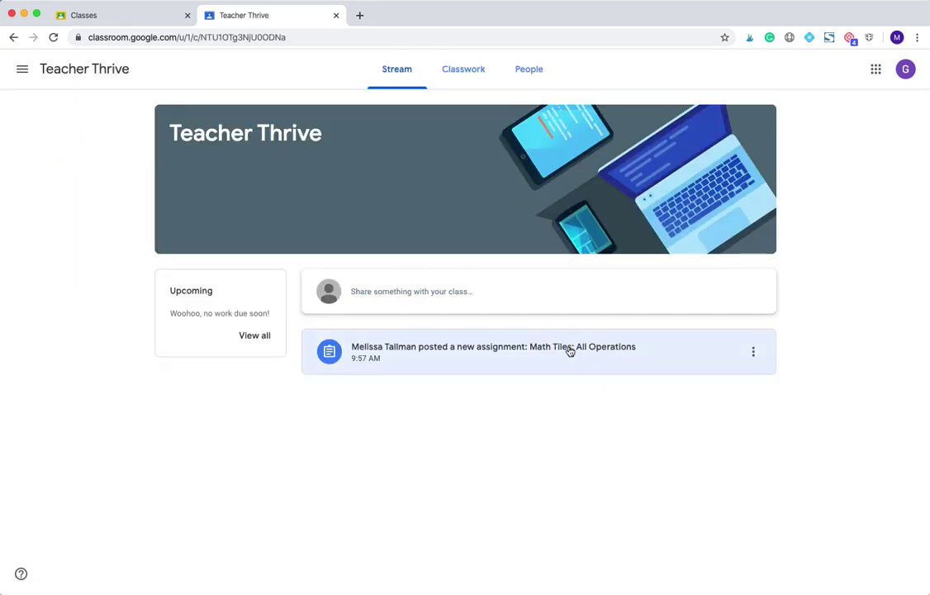
# Open the student's copy of the Math Tiles: All Operations presentation and place tiles 4 and 6 in the division problem
pyautogui.click(570, 350)
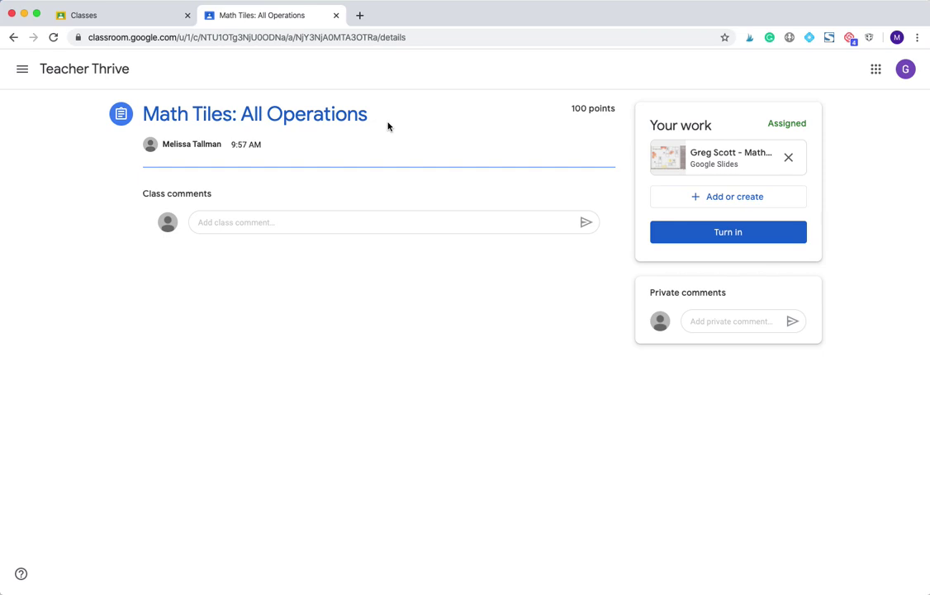
pyautogui.click(708, 156)
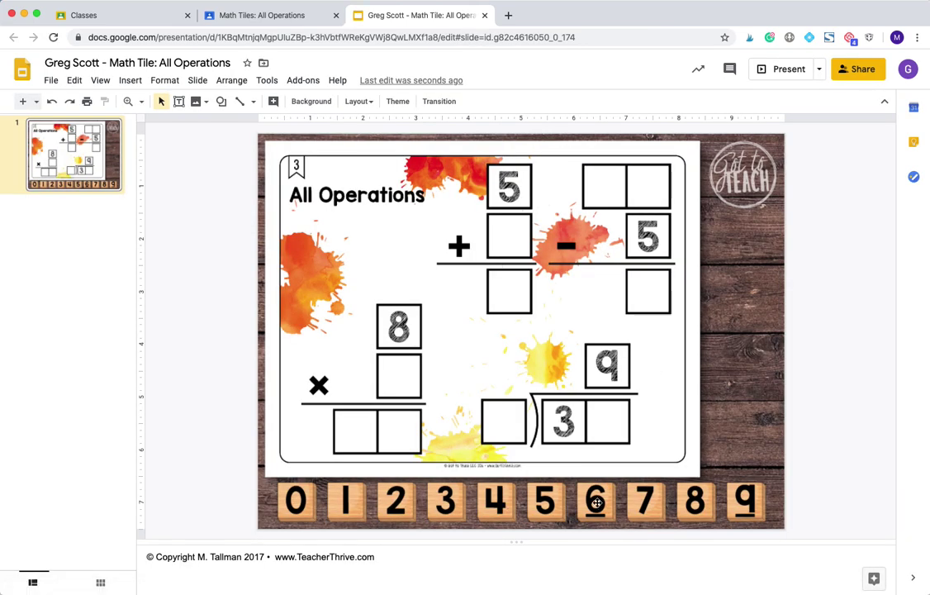
pyautogui.moveTo(595, 499); pyautogui.dragTo(606, 421)
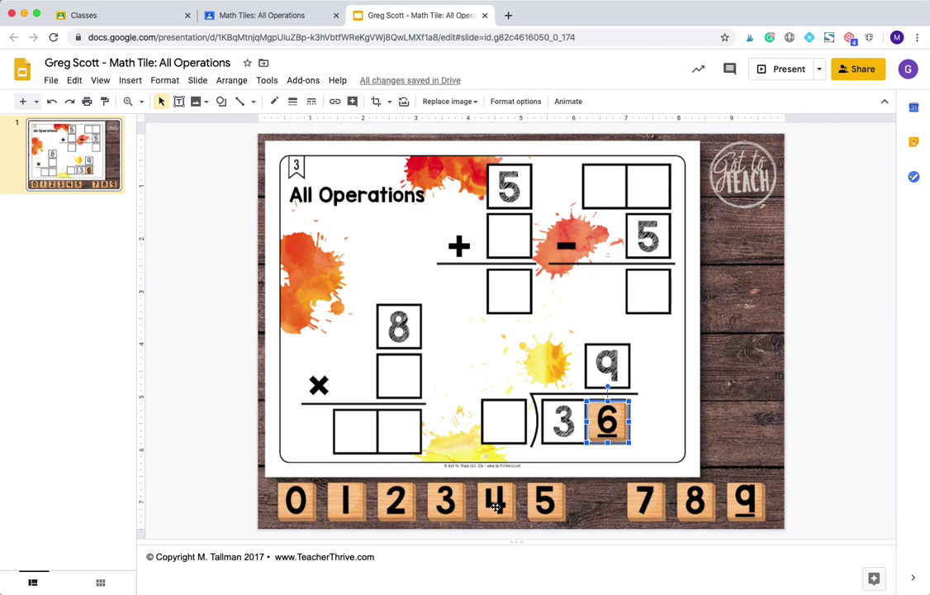
pyautogui.moveTo(499, 485); pyautogui.dragTo(502, 425)
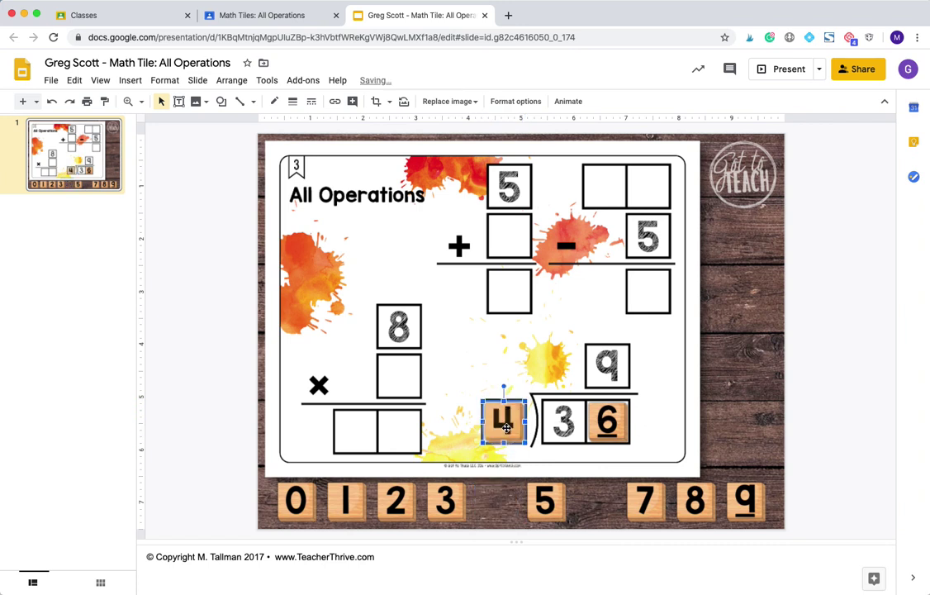
pyautogui.click(460, 147)
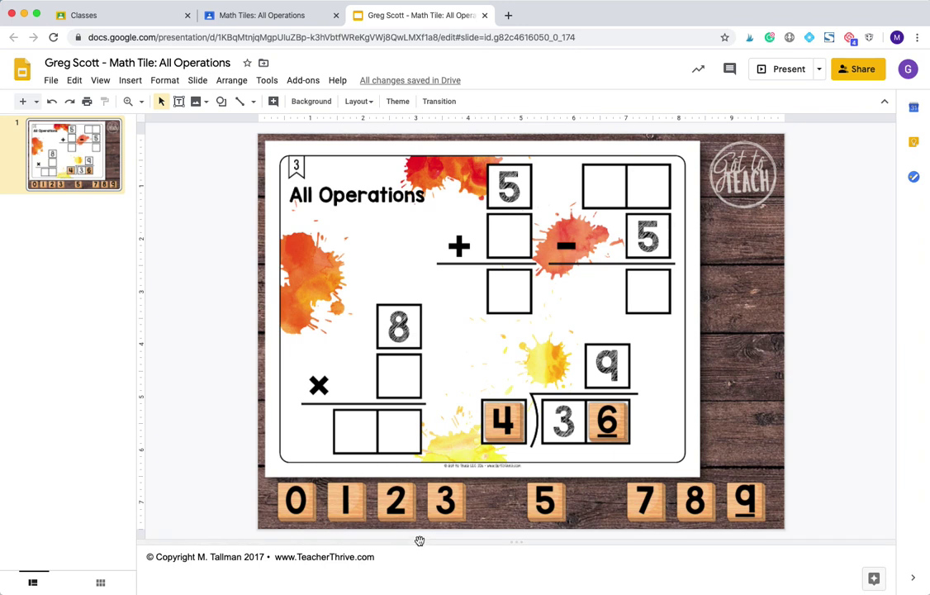
# Fill the multiplication problem's empty boxes with tile 2 as the multiplier and tiles 1 and 3 as the product
pyautogui.moveTo(396, 500); pyautogui.dragTo(400, 378)
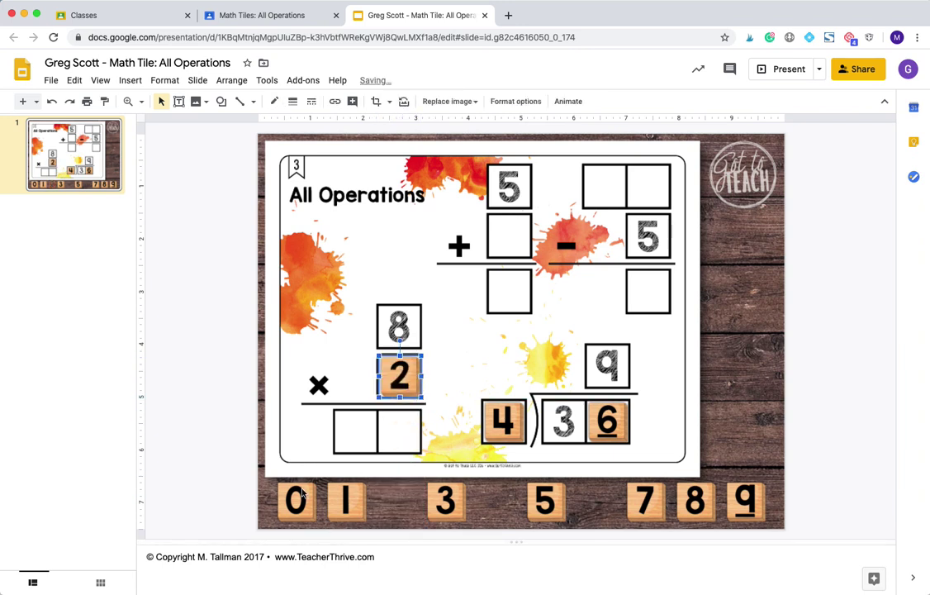
pyautogui.click(345, 501)
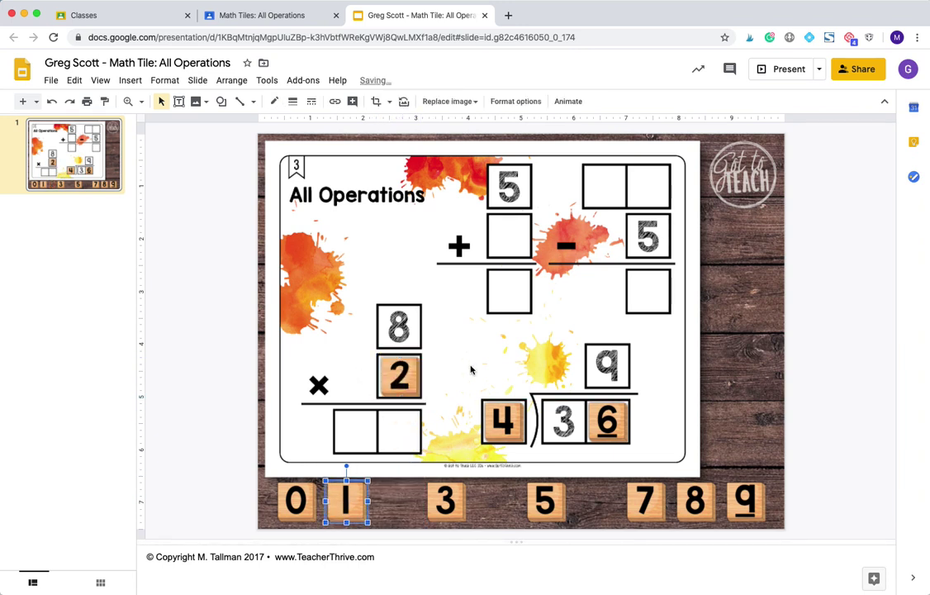
pyautogui.moveTo(346, 501); pyautogui.dragTo(357, 431)
pyautogui.moveTo(446, 502); pyautogui.dragTo(403, 433)
# Place tiles 0 and 5 in the addition problem, and tiles 9, 8 and 7 in the subtraction problem
pyautogui.moveTo(294, 495); pyautogui.dragTo(510, 235)
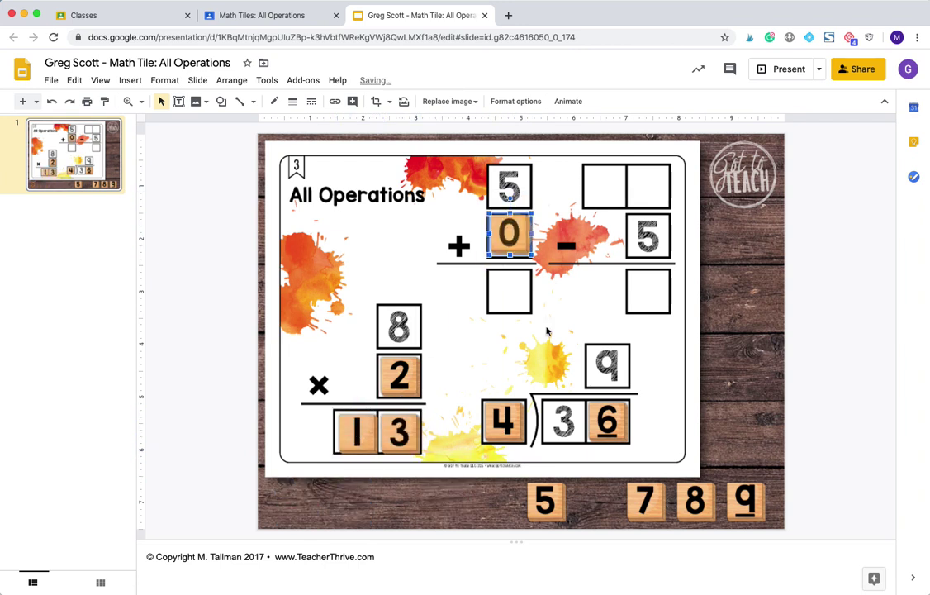
pyautogui.moveTo(545, 499); pyautogui.dragTo(512, 289)
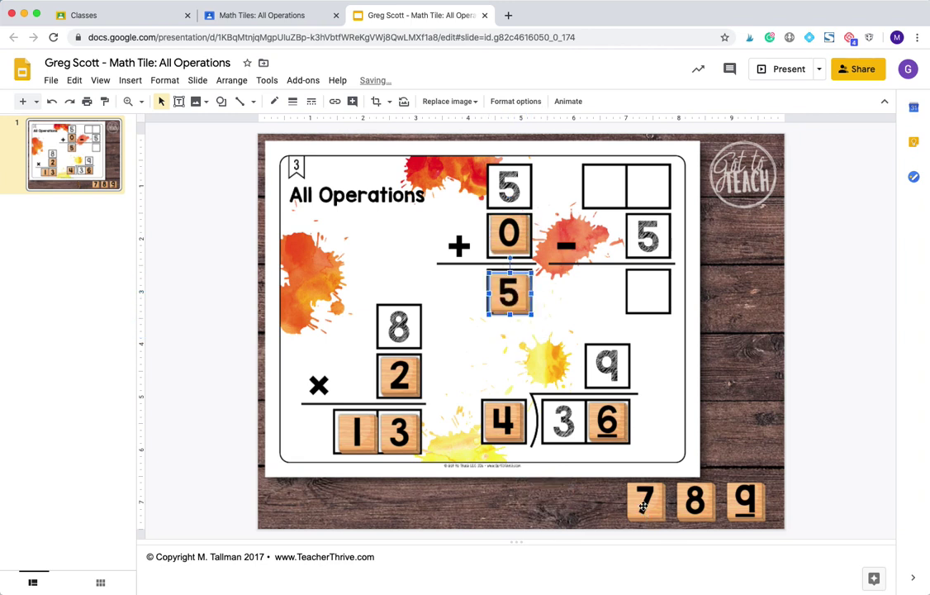
pyautogui.moveTo(644, 499); pyautogui.dragTo(646, 290)
pyautogui.moveTo(695, 500); pyautogui.dragTo(650, 187)
pyautogui.moveTo(746, 500); pyautogui.dragTo(607, 188)
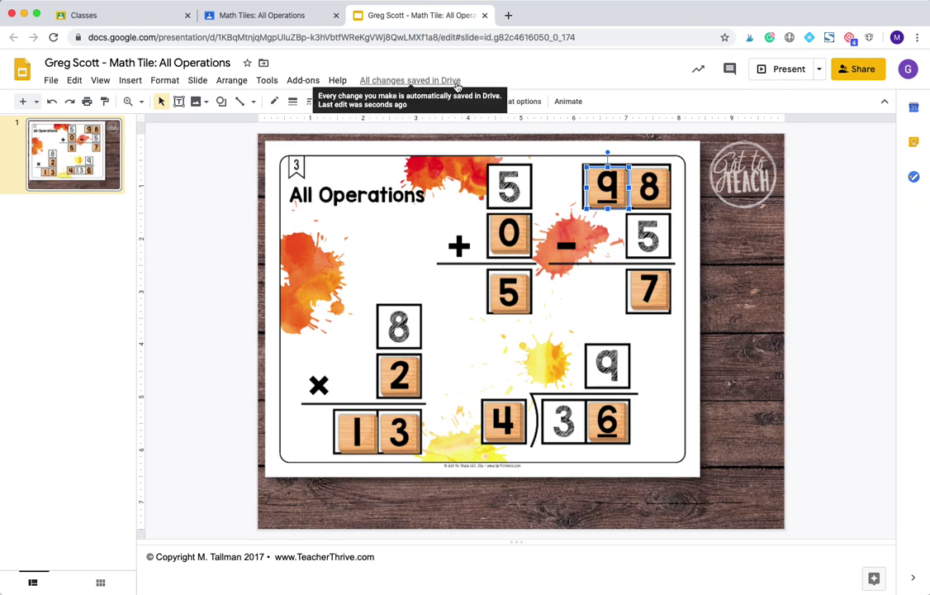
# Turn in the student's work for the Math Tiles: All Operations assignment
pyautogui.click(288, 18)
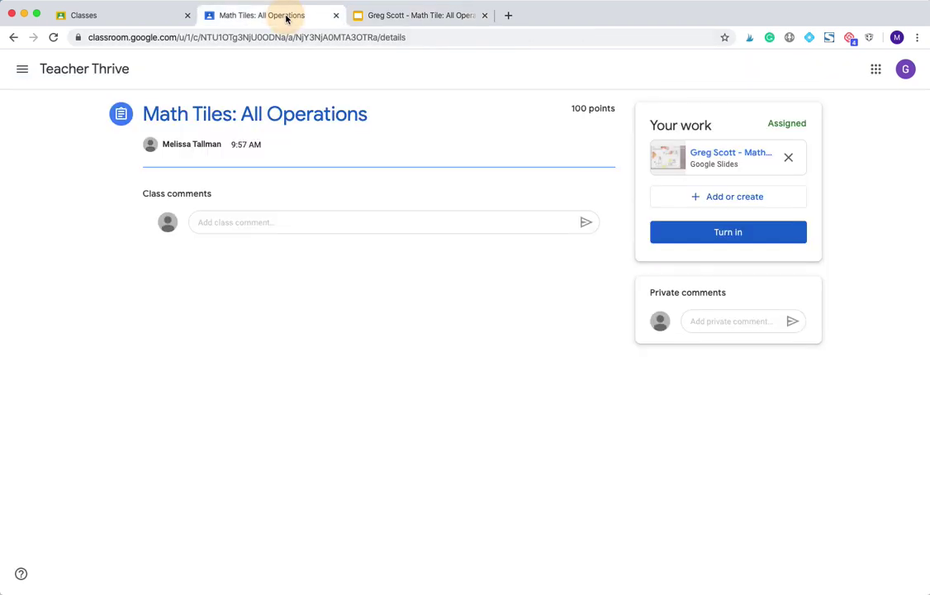
pyautogui.click(730, 232)
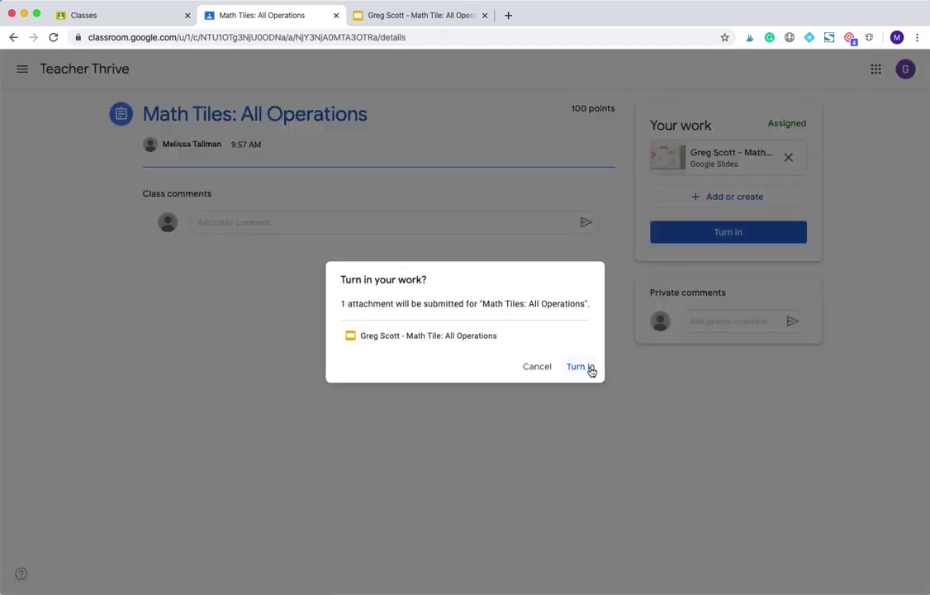
pyautogui.click(585, 366)
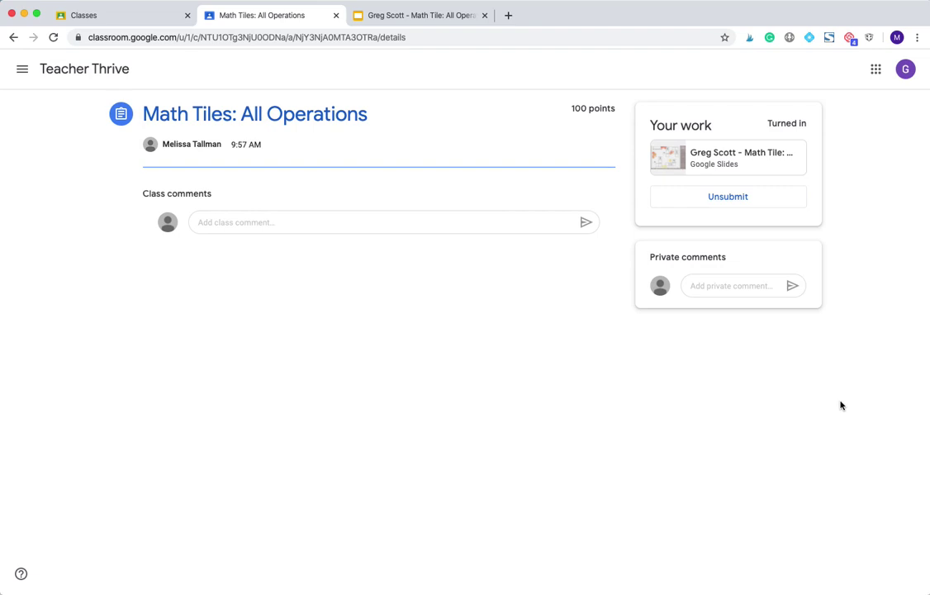
# Close the student's presentation and assignment page, leaving the teacher's Classes page open
pyautogui.click(484, 15)
pyautogui.click(160, 18)
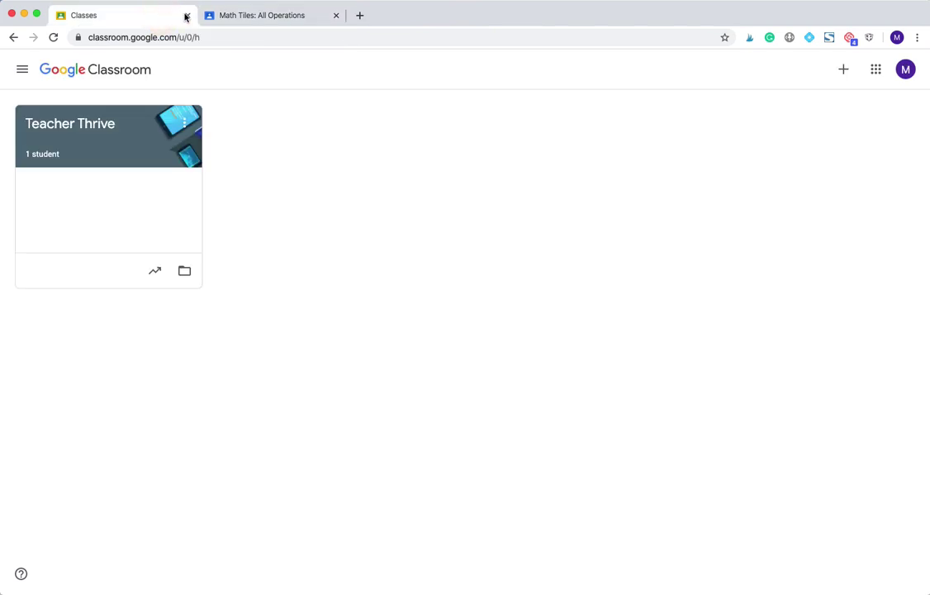
pyautogui.click(320, 15)
pyautogui.click(337, 16)
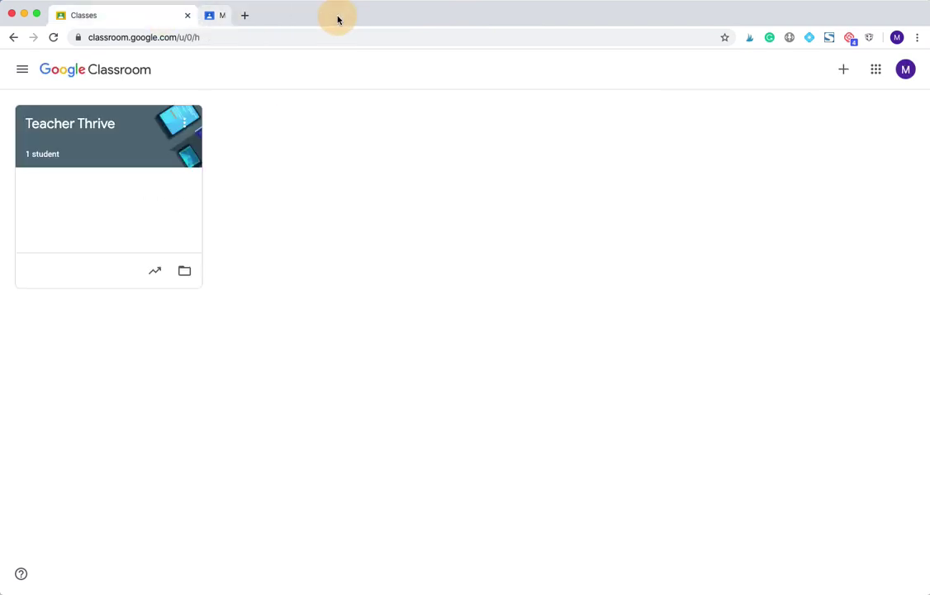
# Open the Teacher Thrive class from the teacher account and show the student work for Math Tiles: All Operations
pyautogui.click(905, 69)
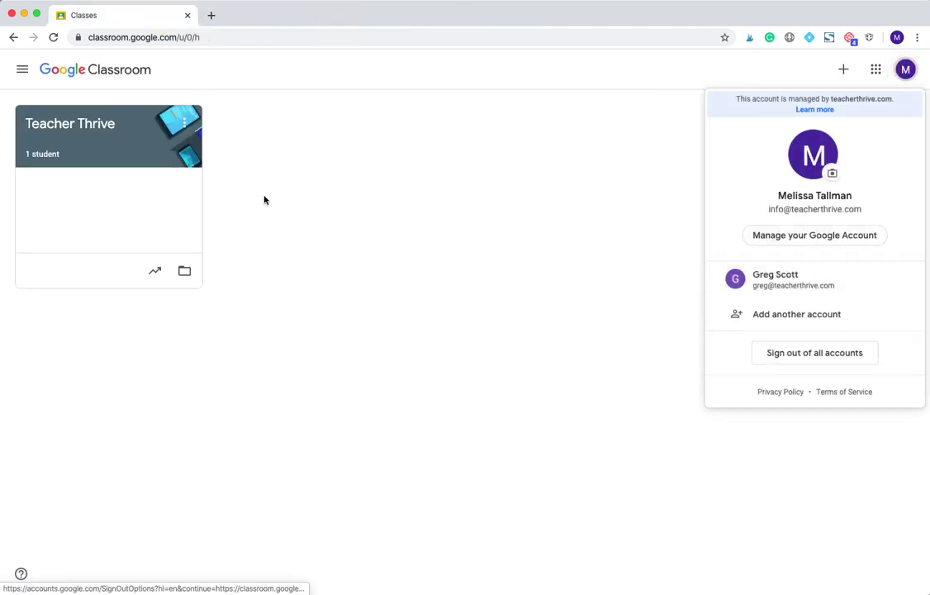
pyautogui.click(326, 190)
pyautogui.click(96, 134)
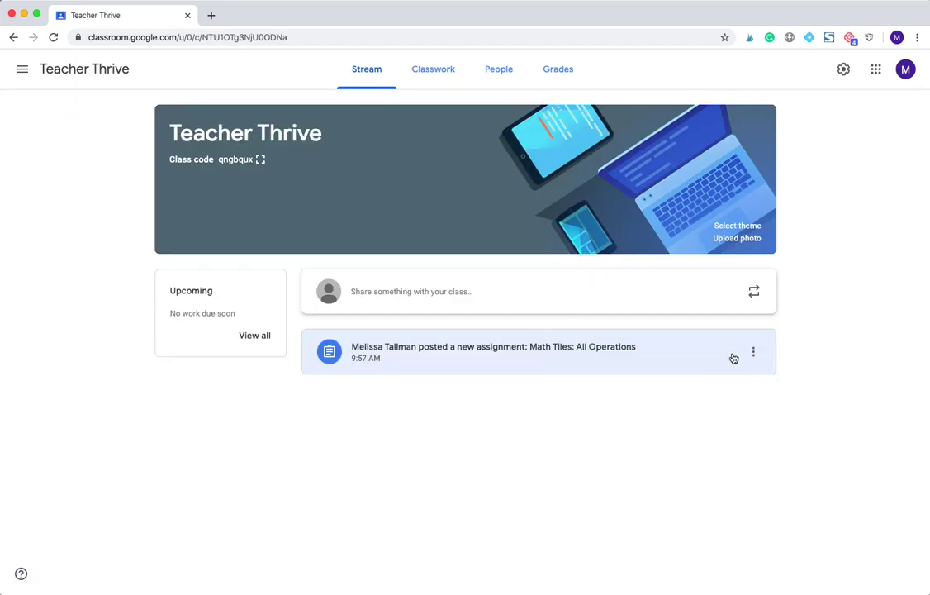
pyautogui.click(429, 68)
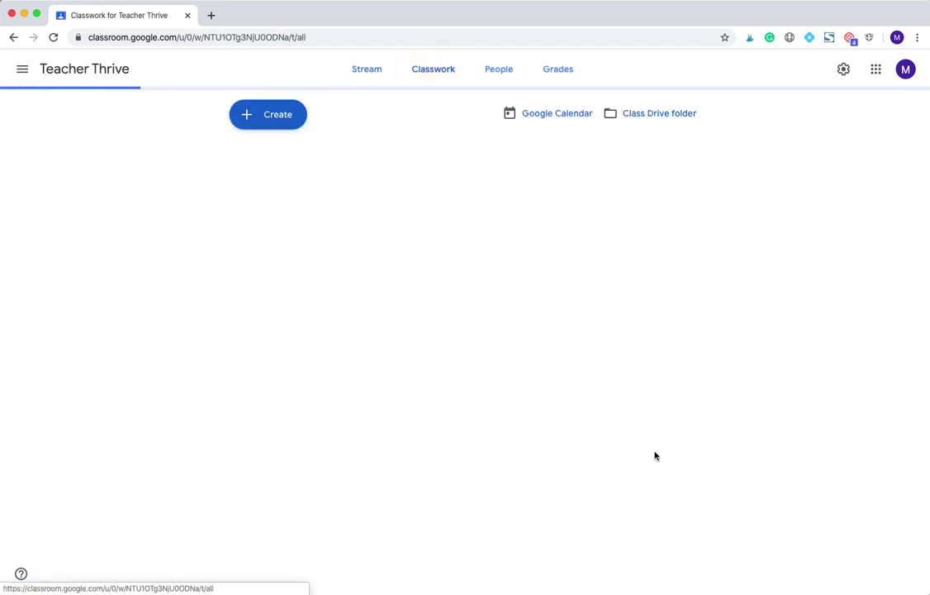
pyautogui.click(375, 71)
pyautogui.click(384, 358)
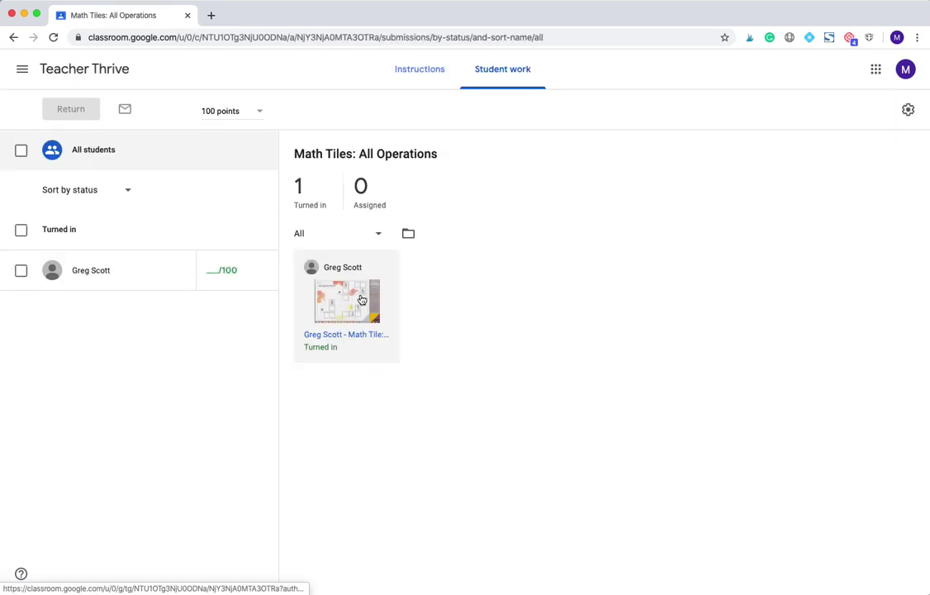
# Open the student's turned-in presentation for grading and examine the private comment and grade fields
pyautogui.click(371, 336)
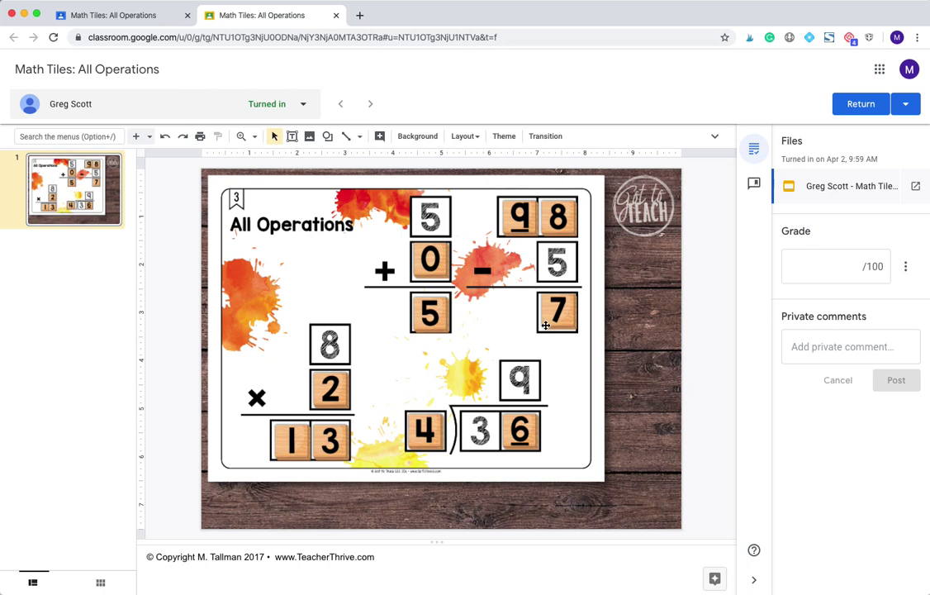
pyautogui.click(823, 347)
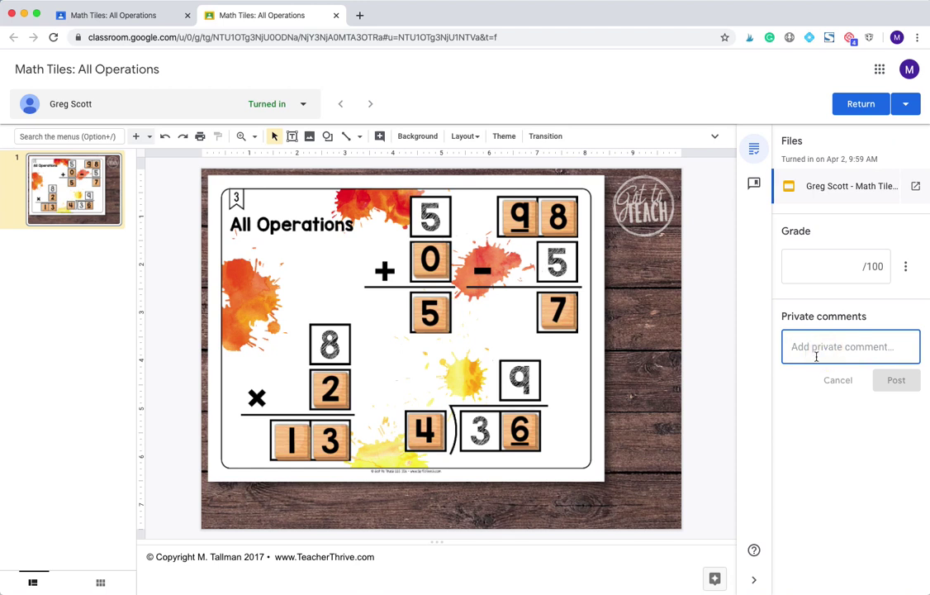
pyautogui.click(835, 268)
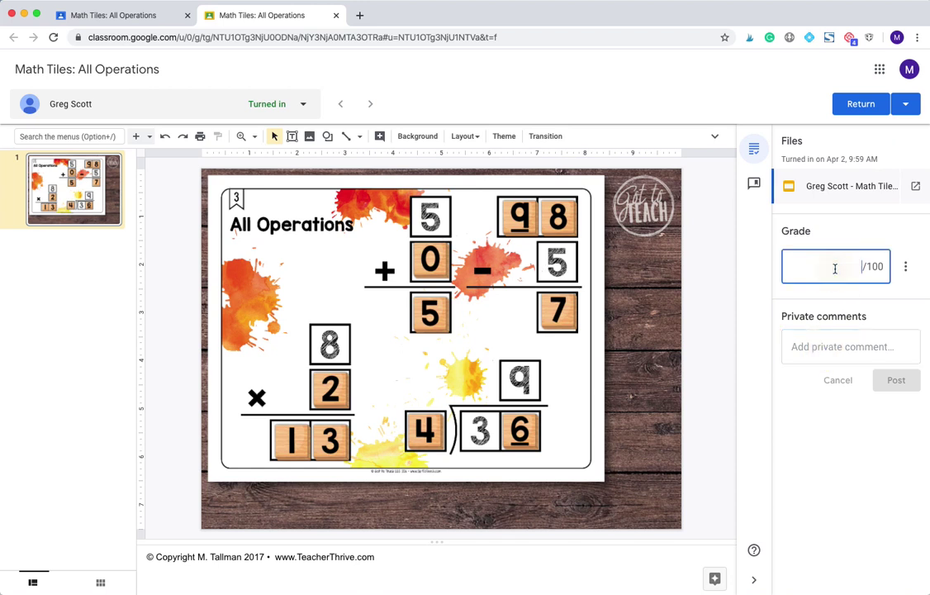
# Try moving the 8 tile out of its box in the subtraction problem, and undo the move
pyautogui.click(427, 310)
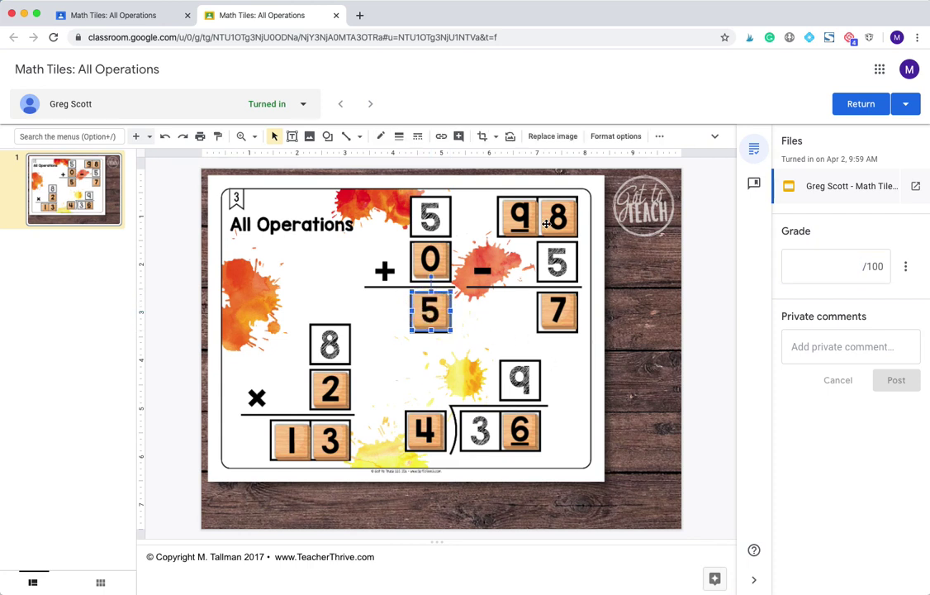
pyautogui.moveTo(558, 217); pyautogui.dragTo(581, 219)
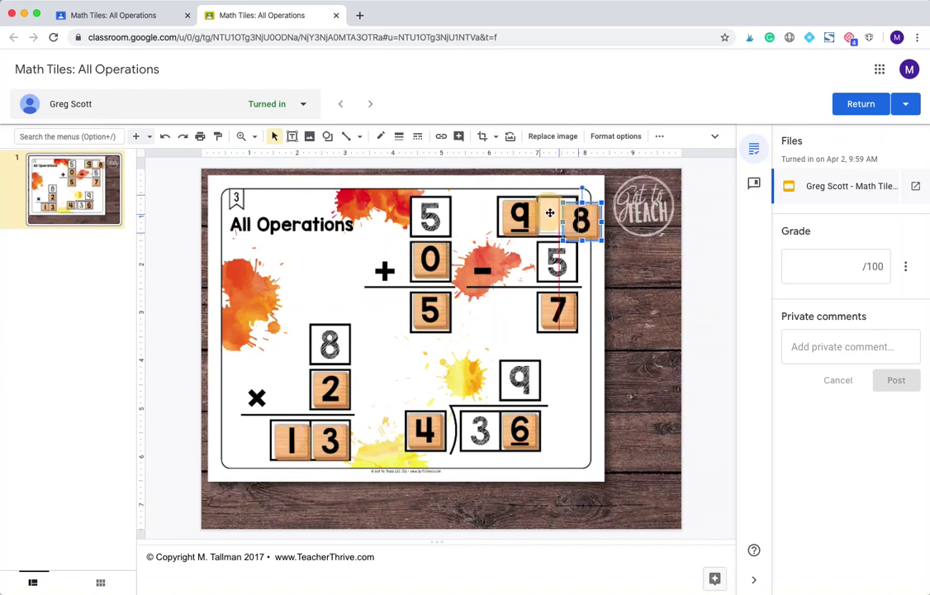
pyautogui.press('super+z')
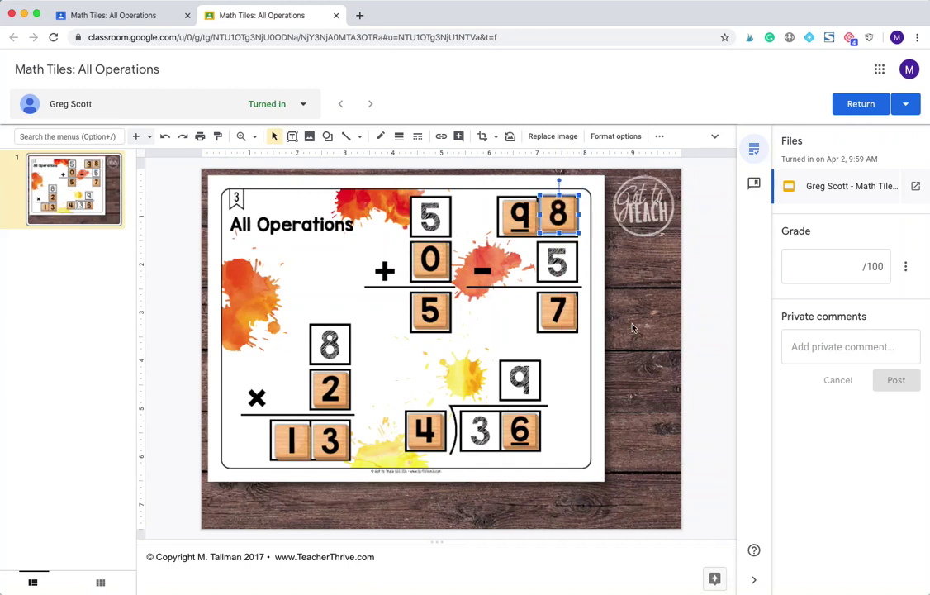